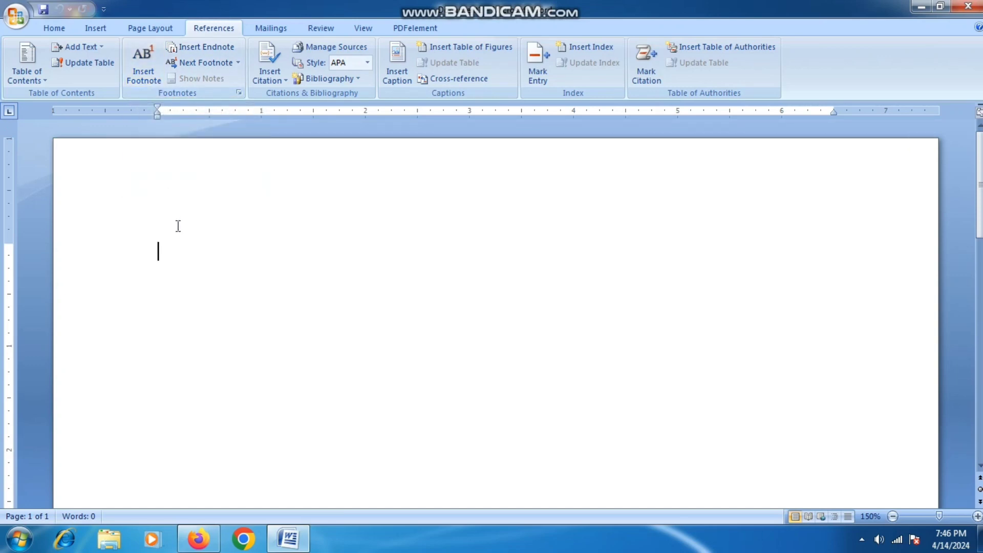
- Generate 30 sample paragraphs on the blank page with =rand(30)
text(=rand()
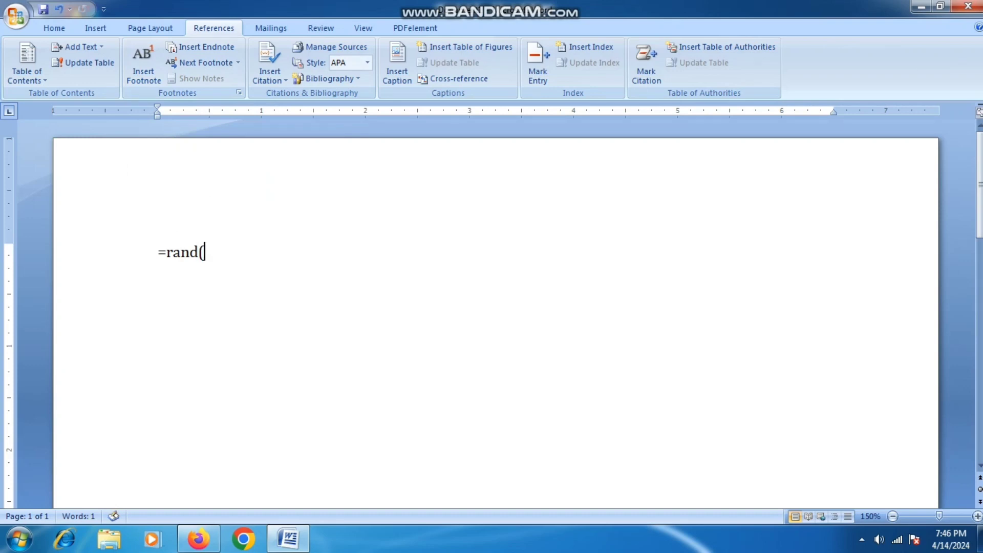
text(30))
key(Return)
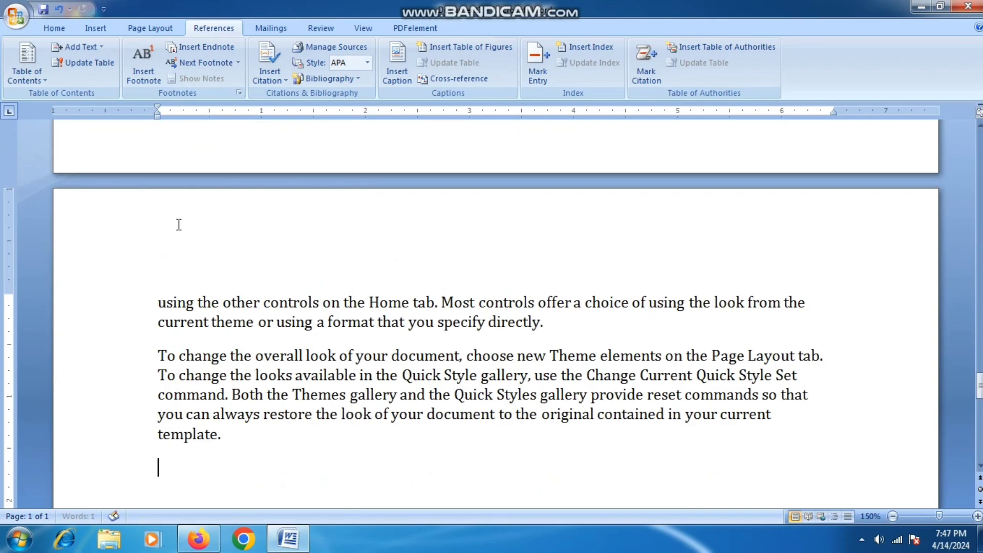
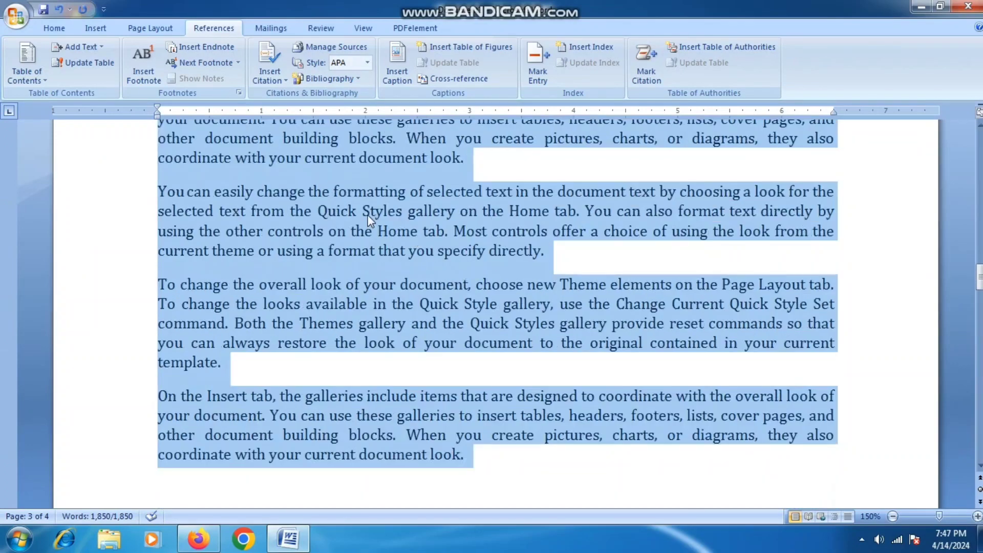
scroll(367, 214, up, 15)
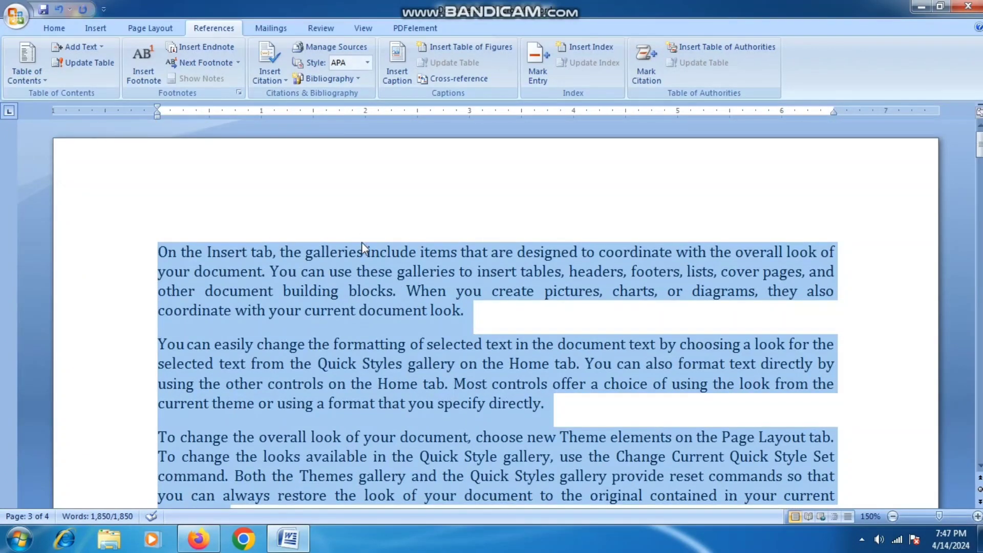
- Deselect the 30 sample paragraphs and scroll back to the opening paragraph on page 1
click(357, 263)
scroll(359, 262, down, 3)
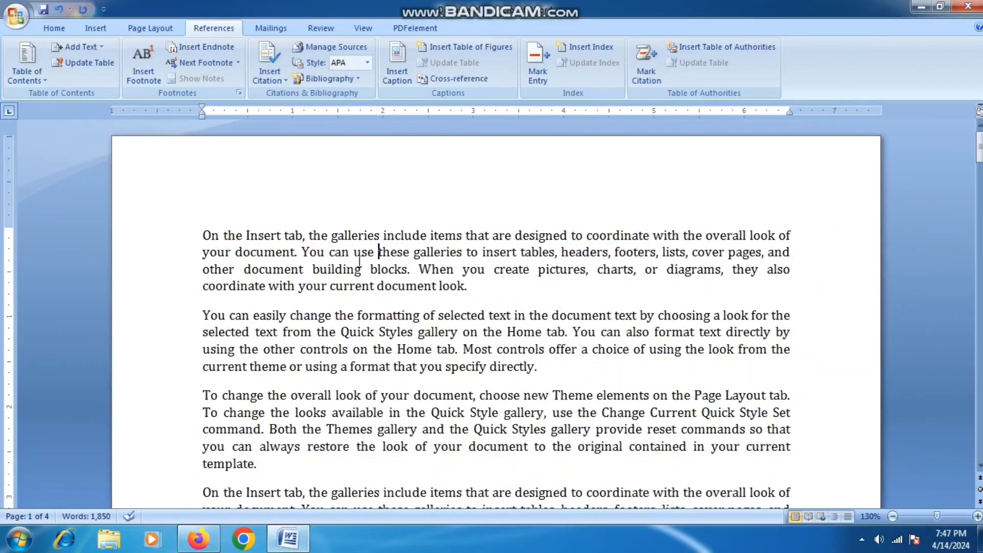
scroll(490, 314, down, 5)
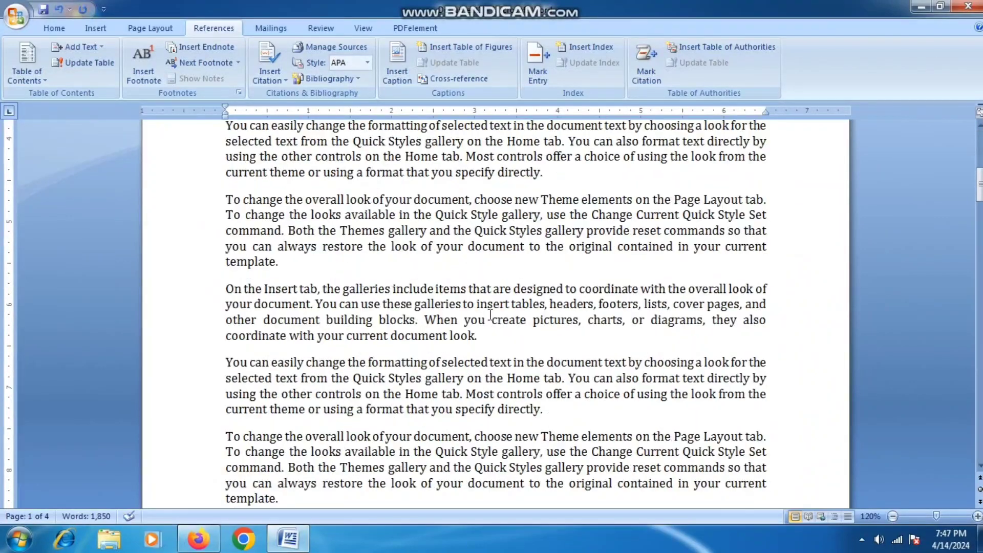
scroll(491, 314, up, 15)
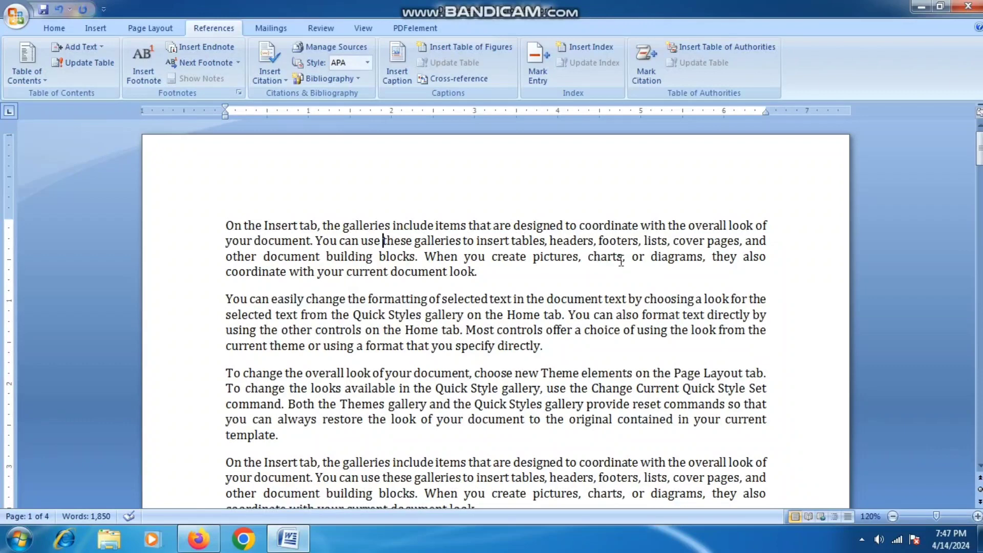
ctrl+scroll(616, 262, up, 4)
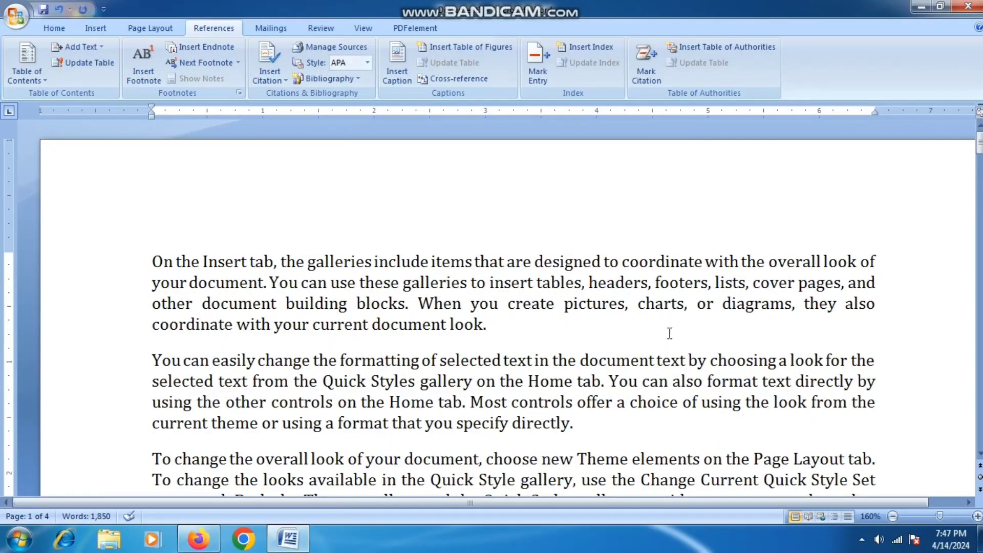
- Insert footnote 1 after 'pictures' reading 'Picture option is used to insert picture.'
click(625, 303)
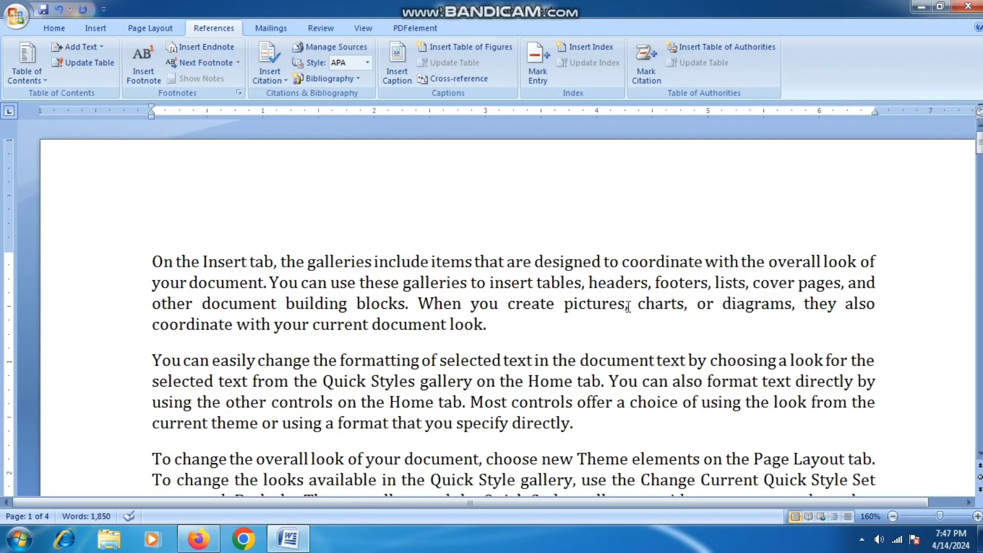
click(136, 60)
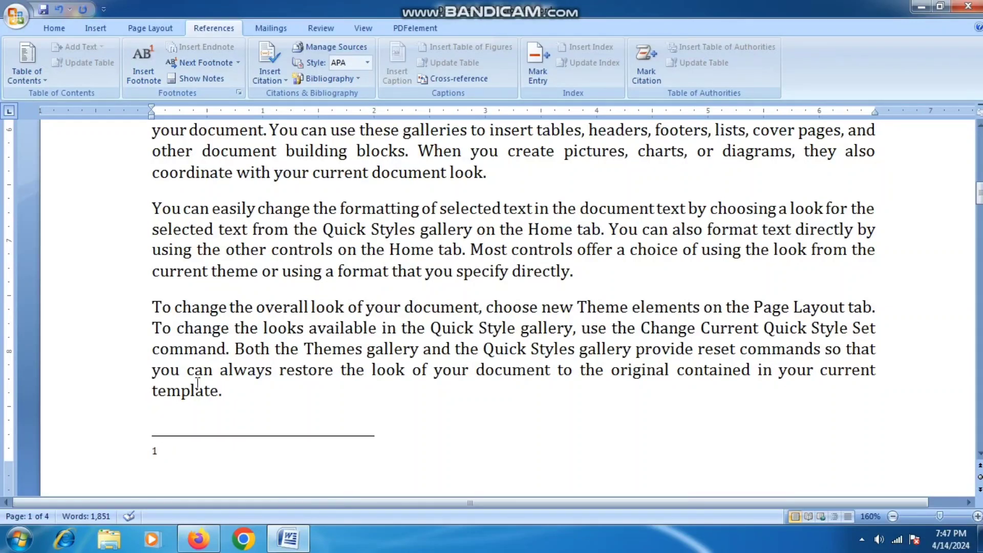
text(Pic)
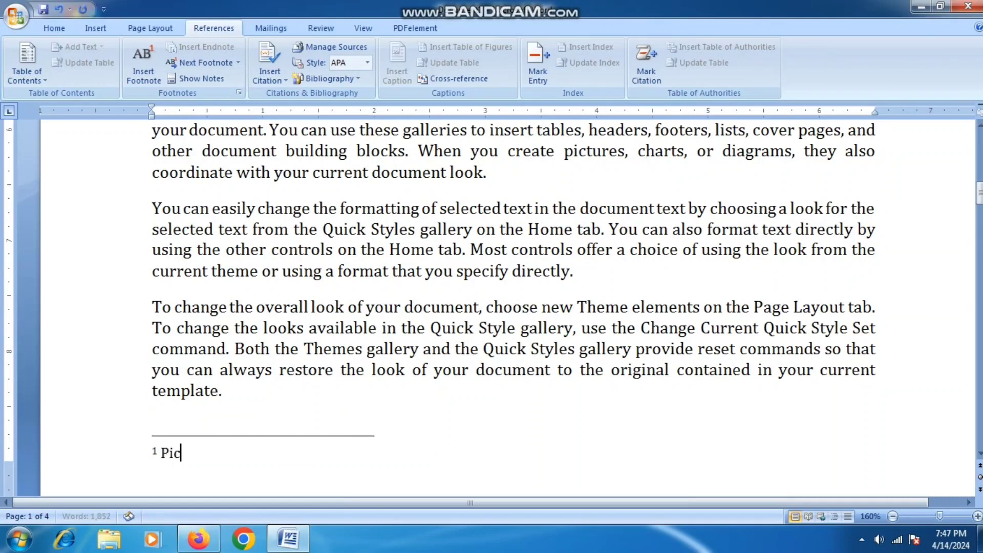
text(ture optionis)
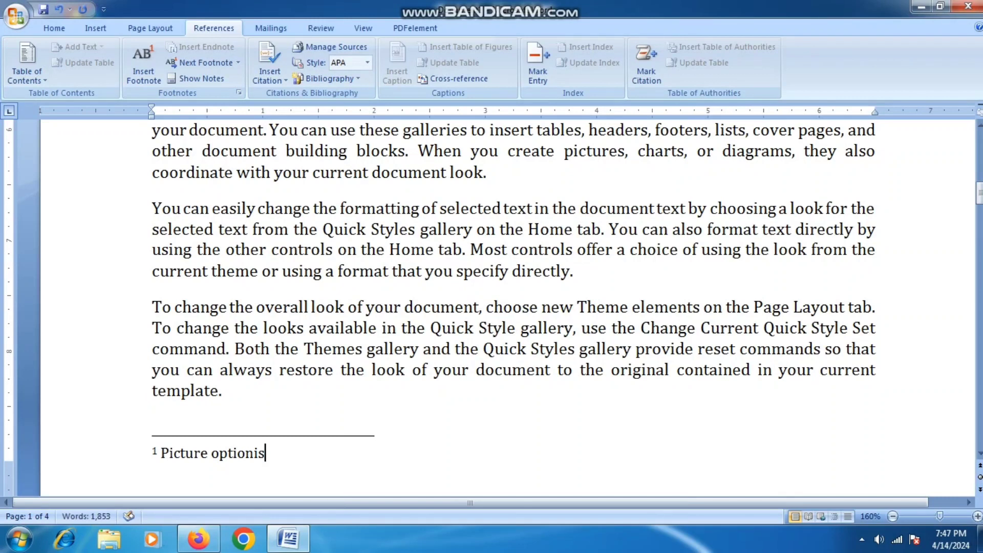
key(BackSpace)
key(BackSpace)
text(is used to u)
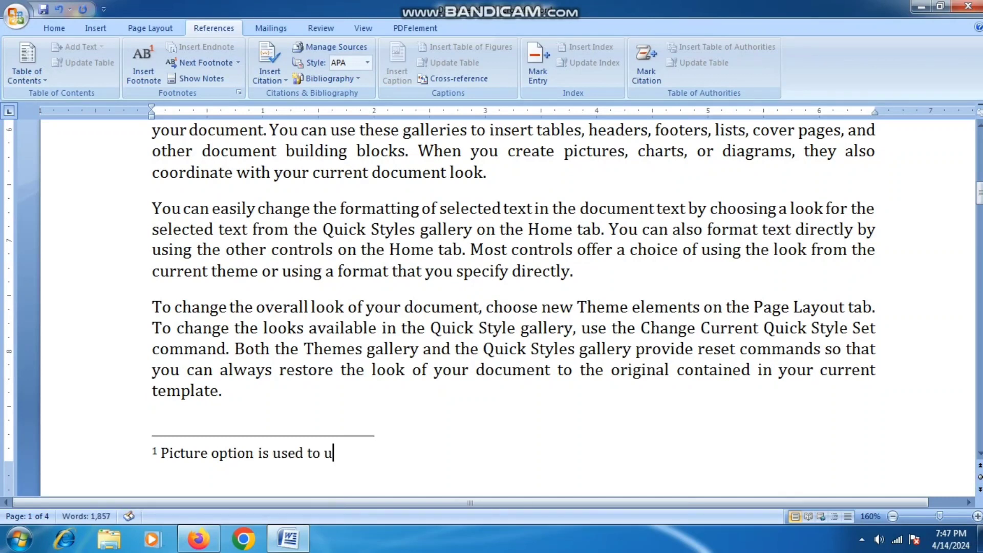
key(BackSpace)
text(insert picture.)
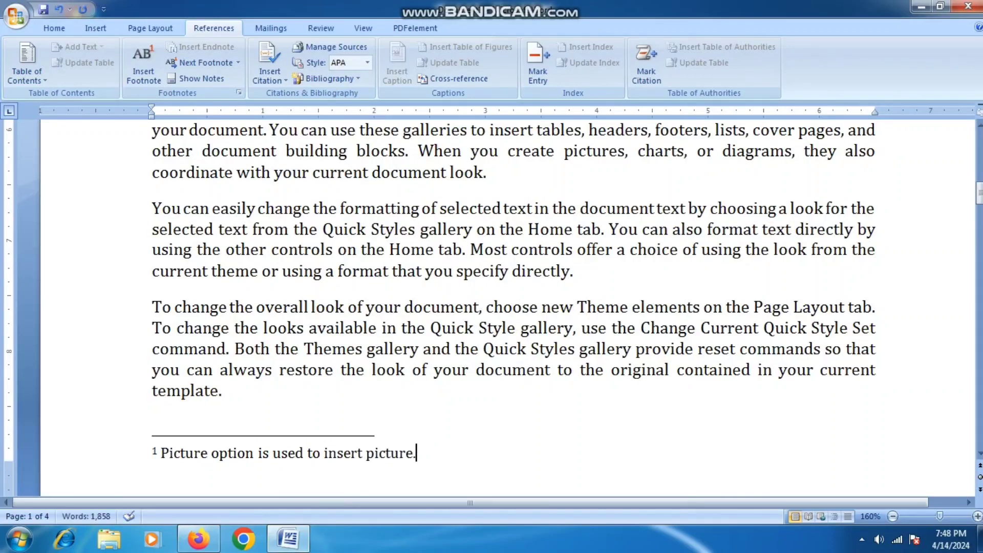
scroll(310, 328, up, 10)
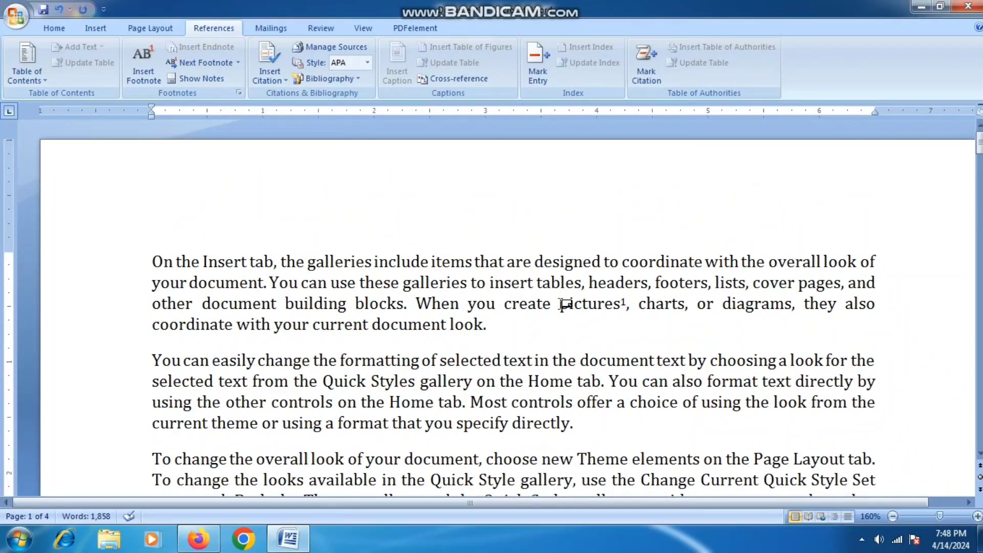
double_click(623, 302)
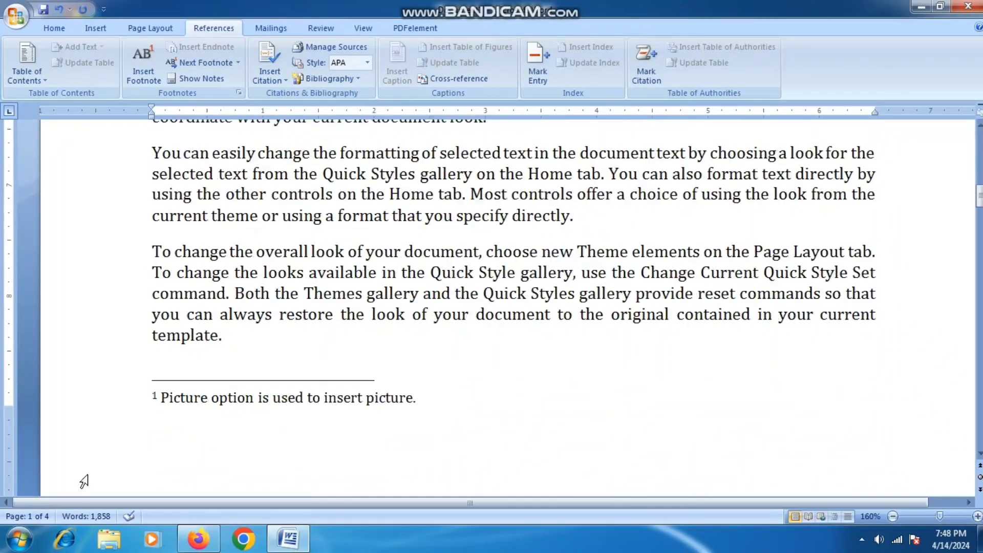
double_click(154, 397)
scroll(431, 345, up, 3)
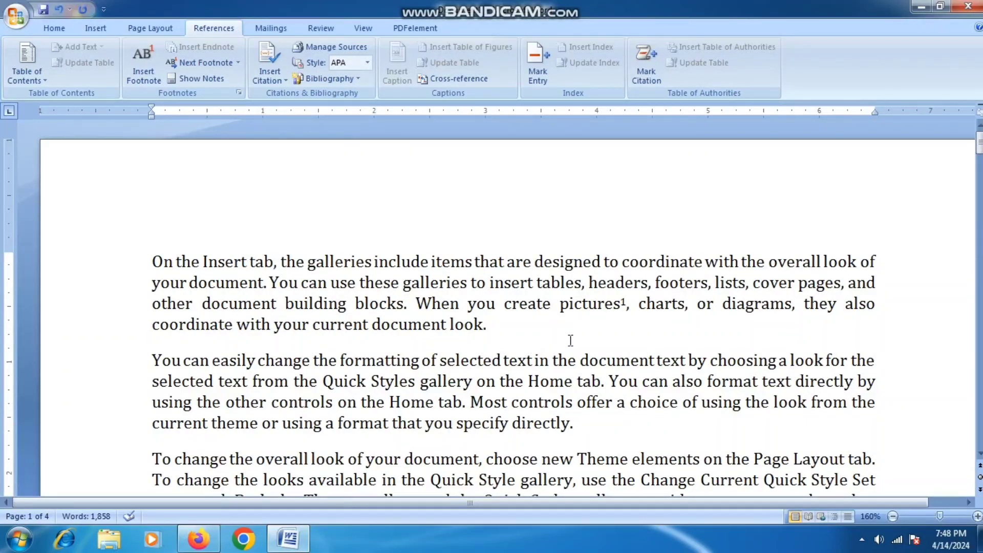
mouse_move(624, 306)
scroll(386, 324, down, 2)
scroll(386, 324, down, 8)
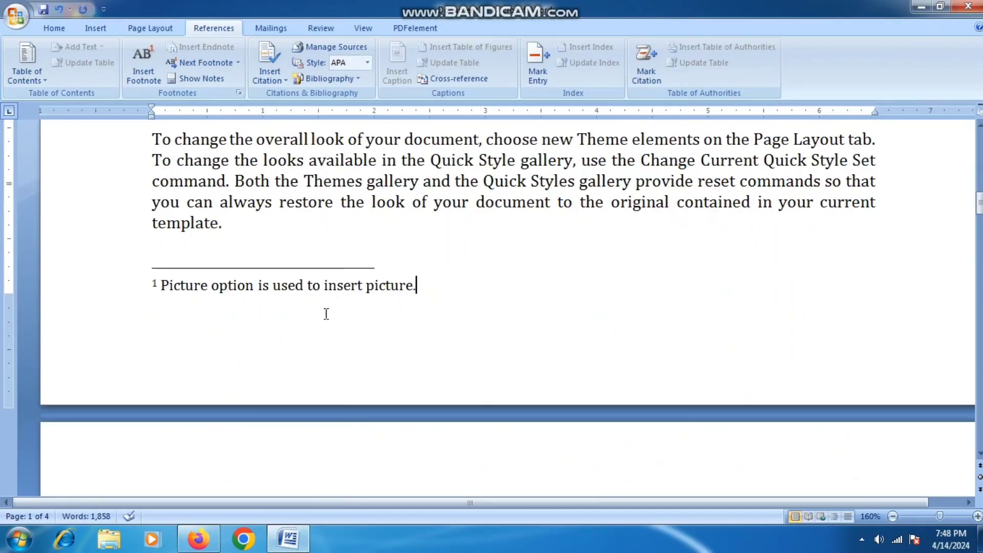
scroll(418, 310, up, 4)
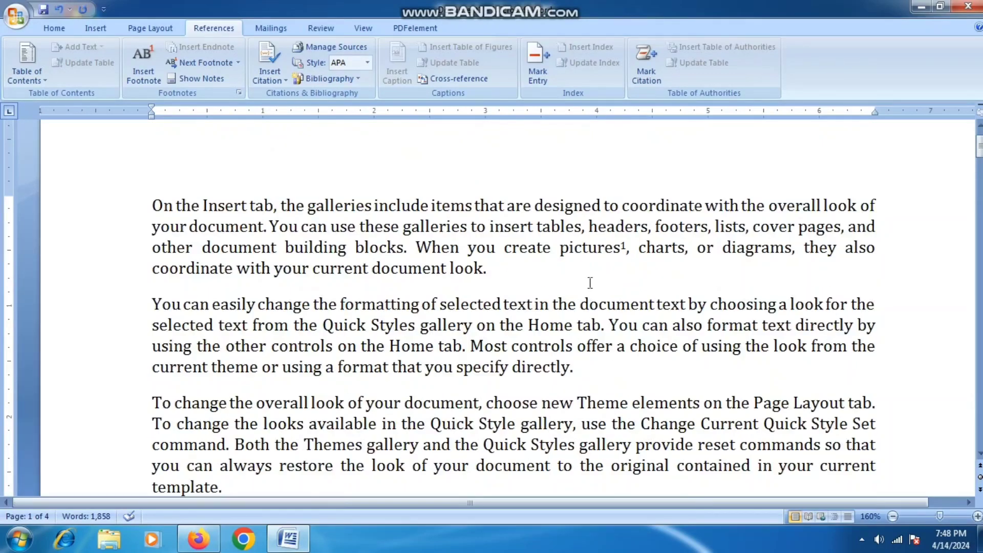
- Insert footnote 2 after 'directly' with placeholder letters, then preview its mark in the text
click(569, 369)
click(143, 66)
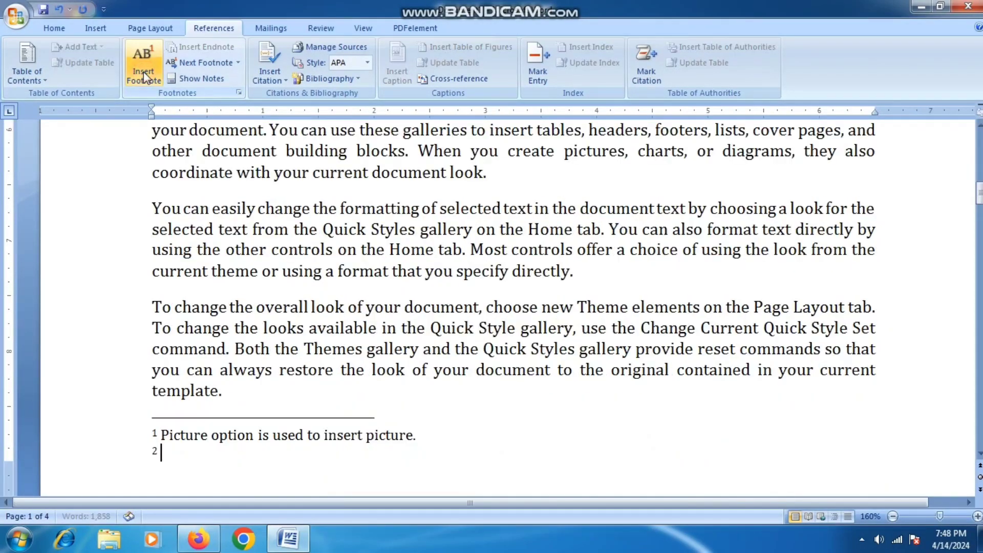
text(jkdghkdfj hgkdhg dfhgjkd fhgjkdh)
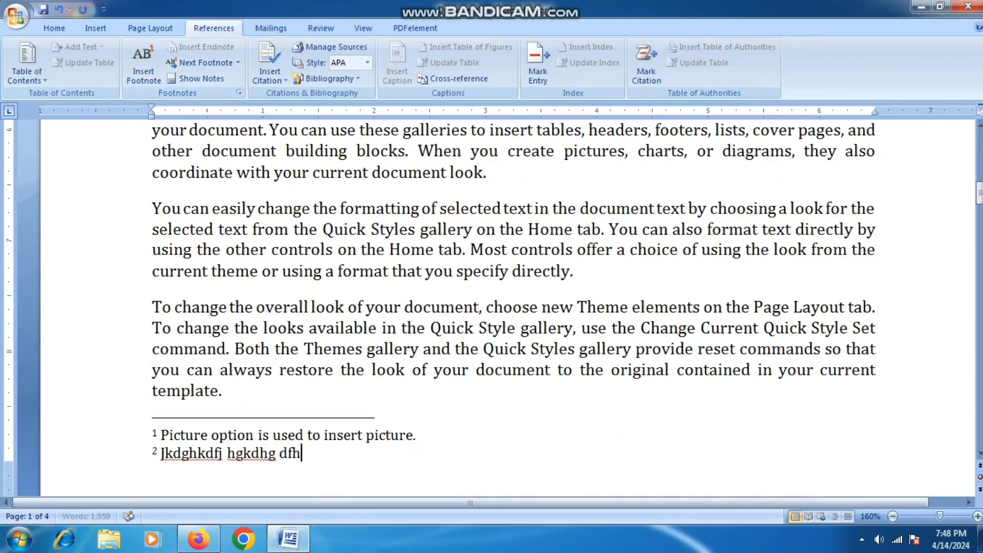
text( fjkghdfkjg)
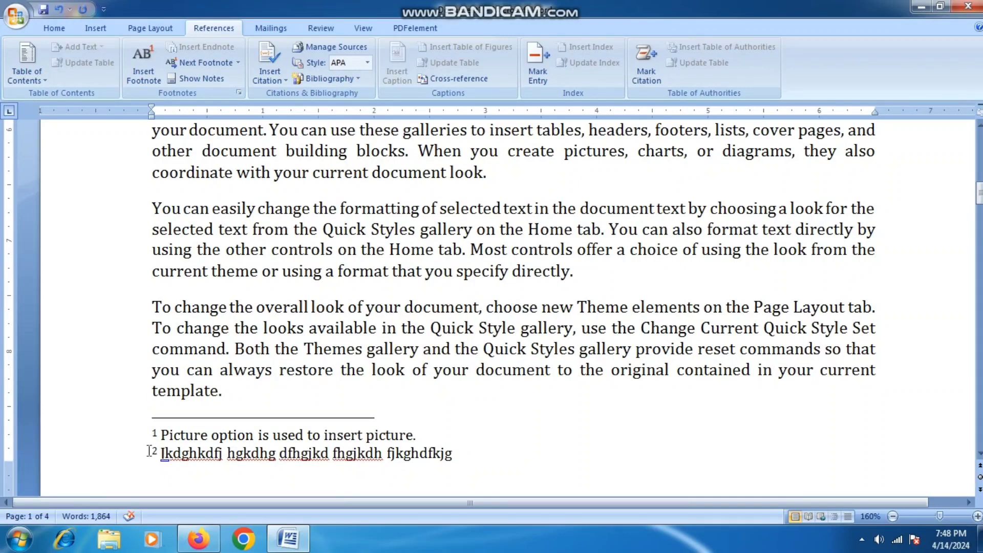
scroll(476, 333, up, 10)
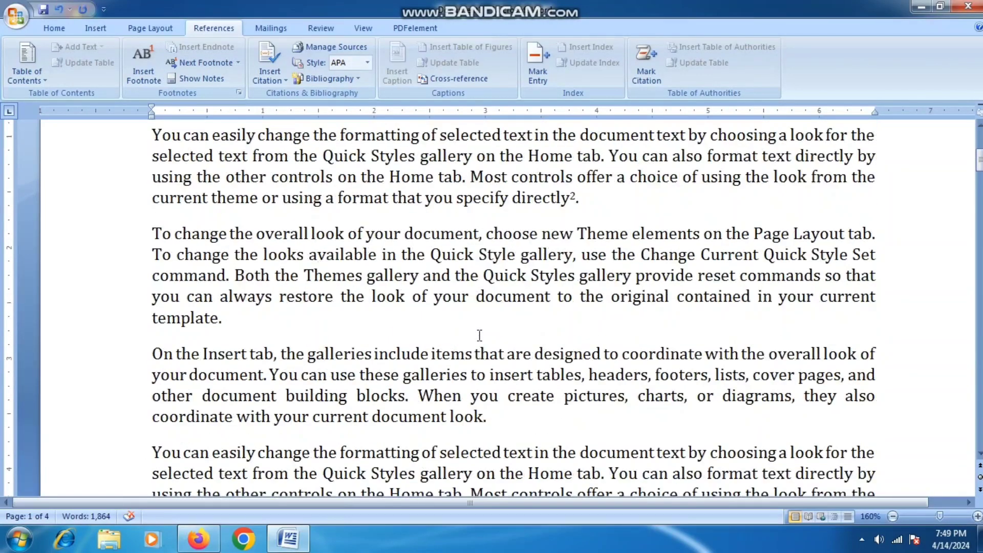
drag(579, 254, 569, 258)
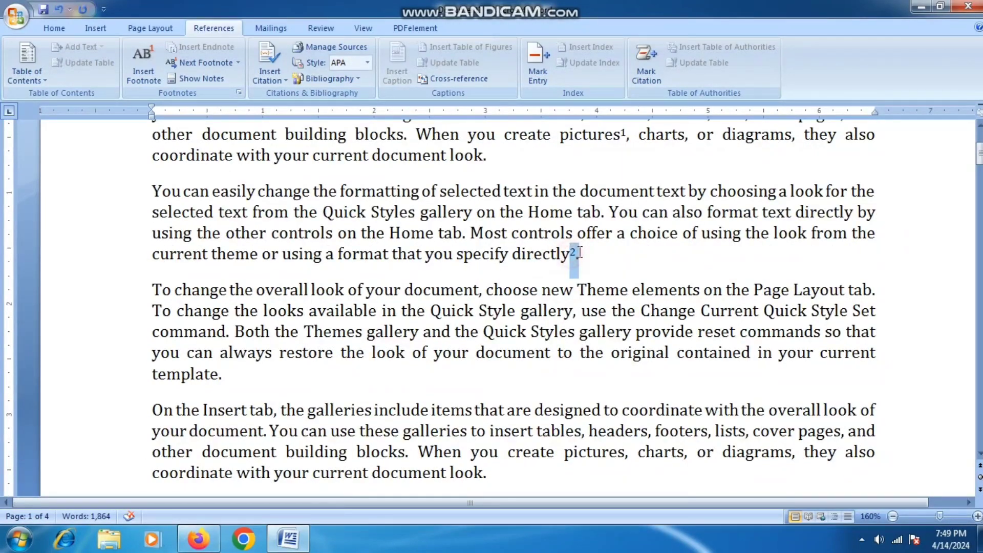
click(583, 264)
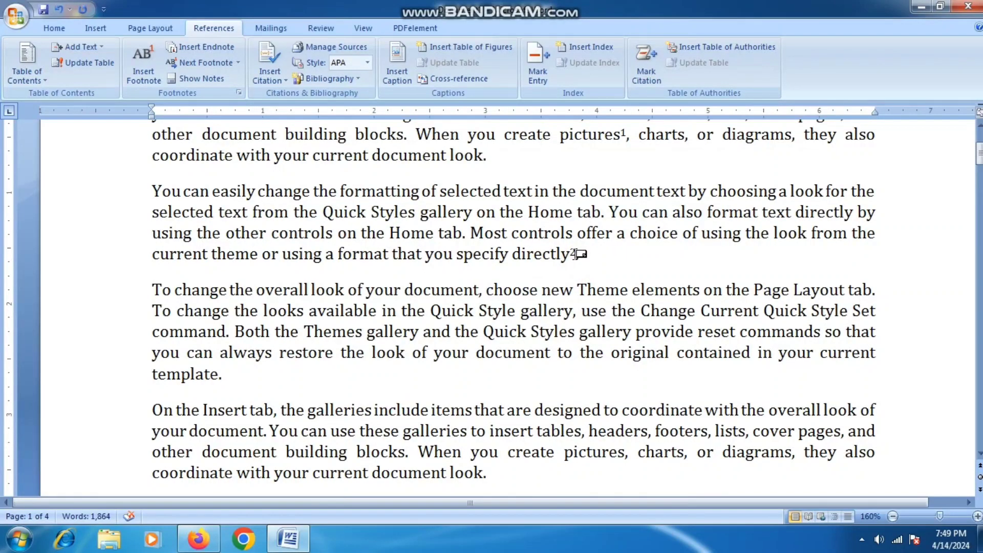
mouse_move(579, 252)
- Preview the footnote marks and check footnote 1's text at the page bottom
mouse_move(577, 247)
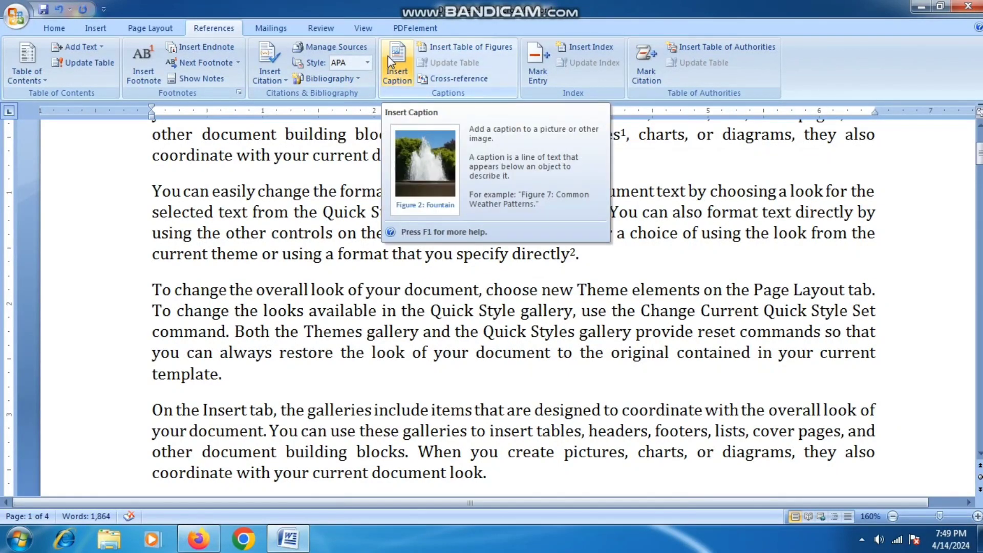
mouse_move(198, 539)
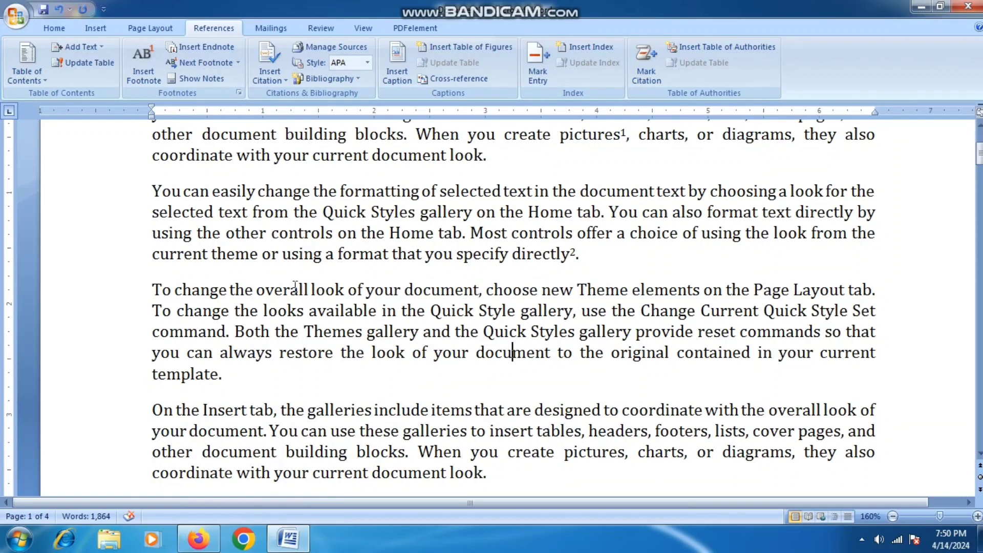
scroll(295, 285, up, 4)
scroll(287, 276, down, 9)
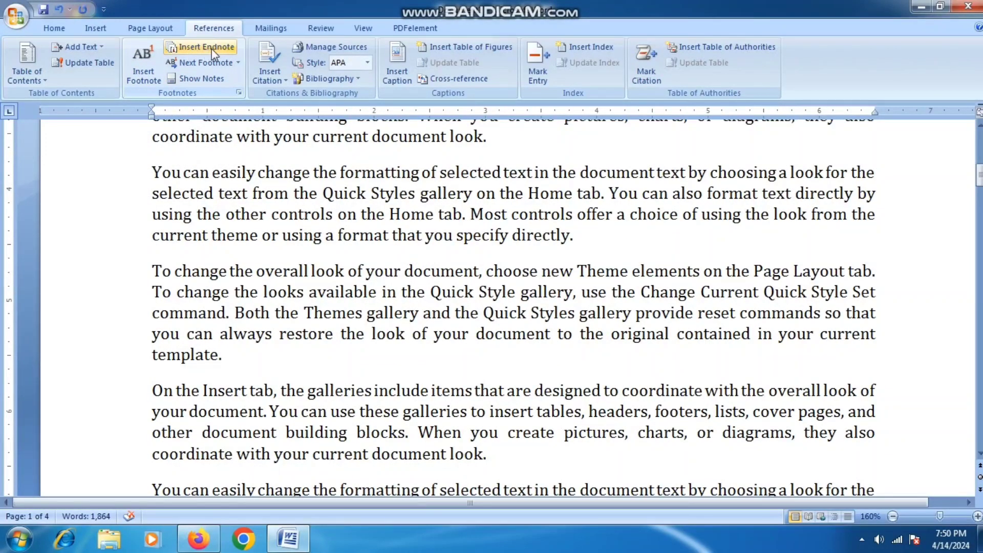
scroll(272, 265, down, 6)
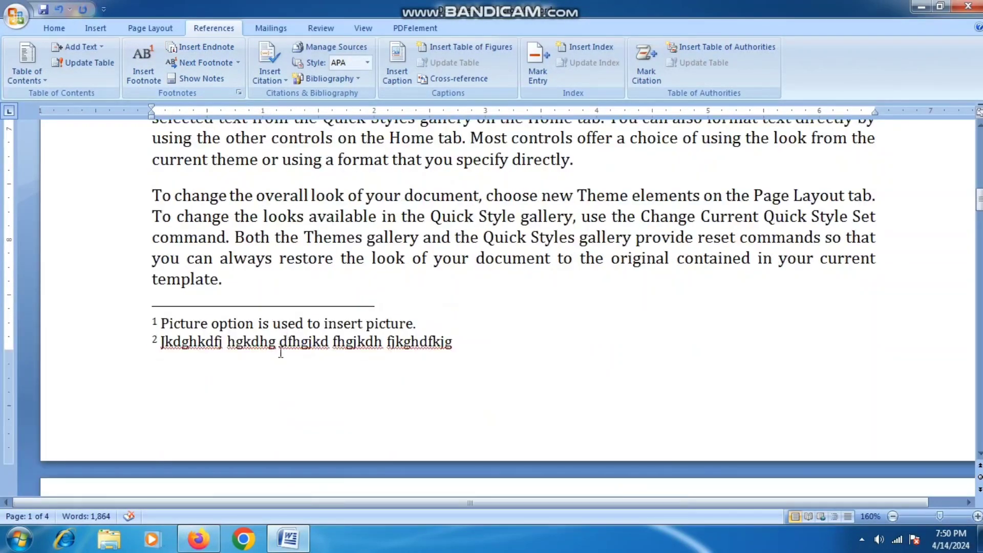
click(278, 326)
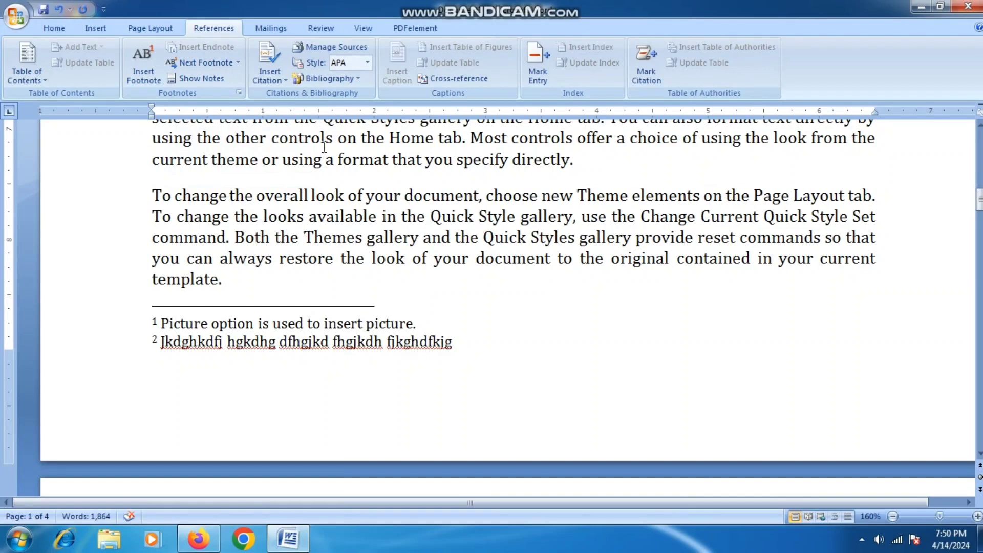
- Insert an empty endnote i right after 'directly.' in the paragraph
drag(321, 141, 326, 143)
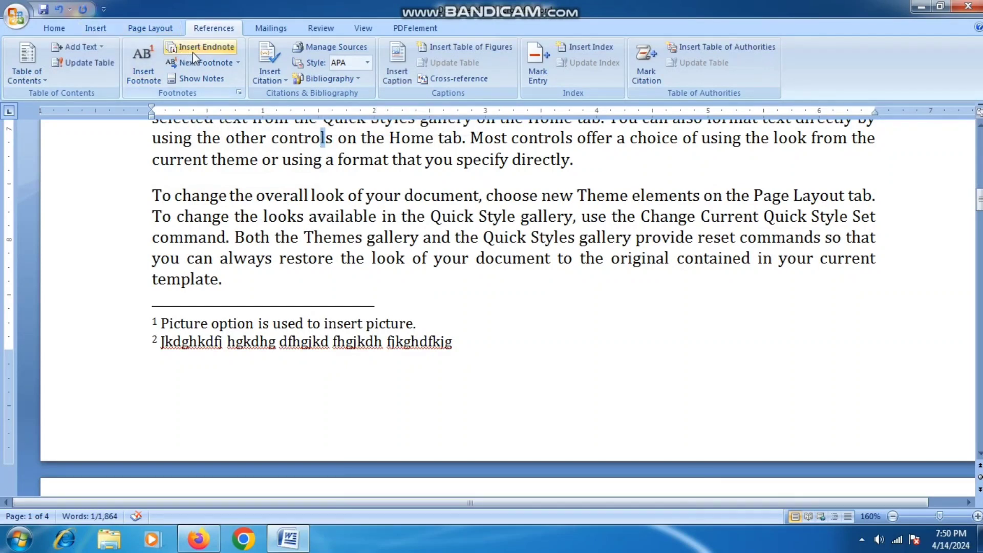
click(433, 159)
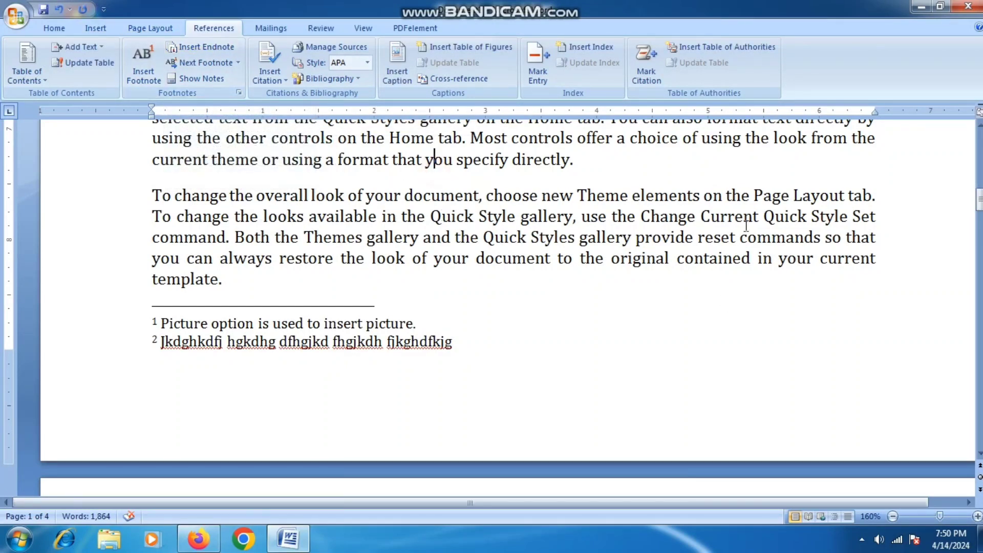
click(575, 161)
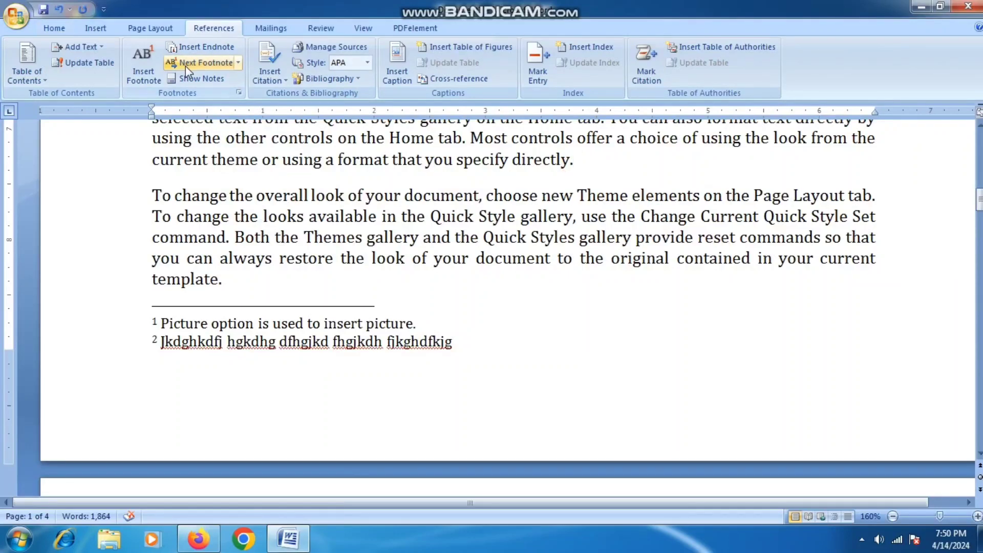
click(190, 50)
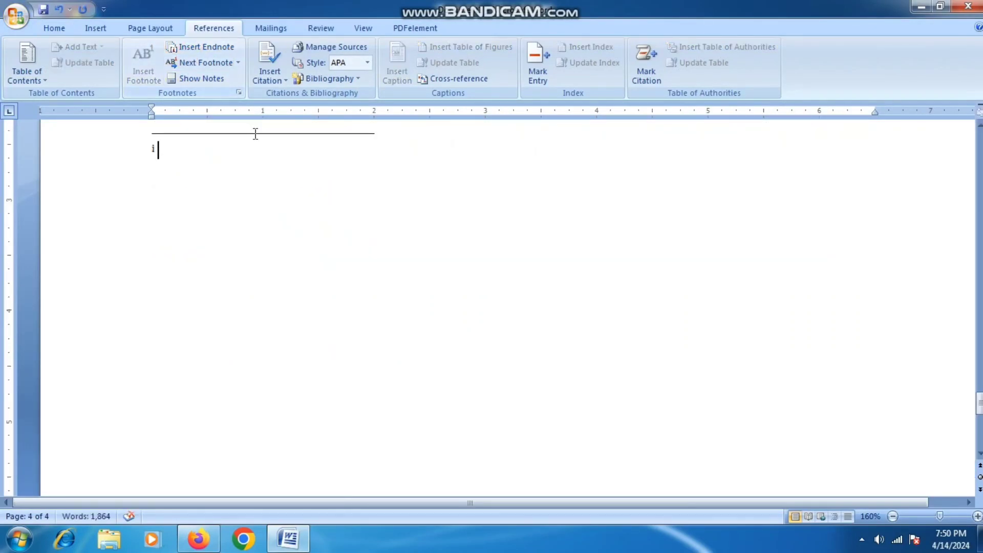
- Jump to endnote i with Ctrl+Alt+D and fill it with placeholder letters
scroll(256, 135, up, 8)
scroll(261, 136, down, 15)
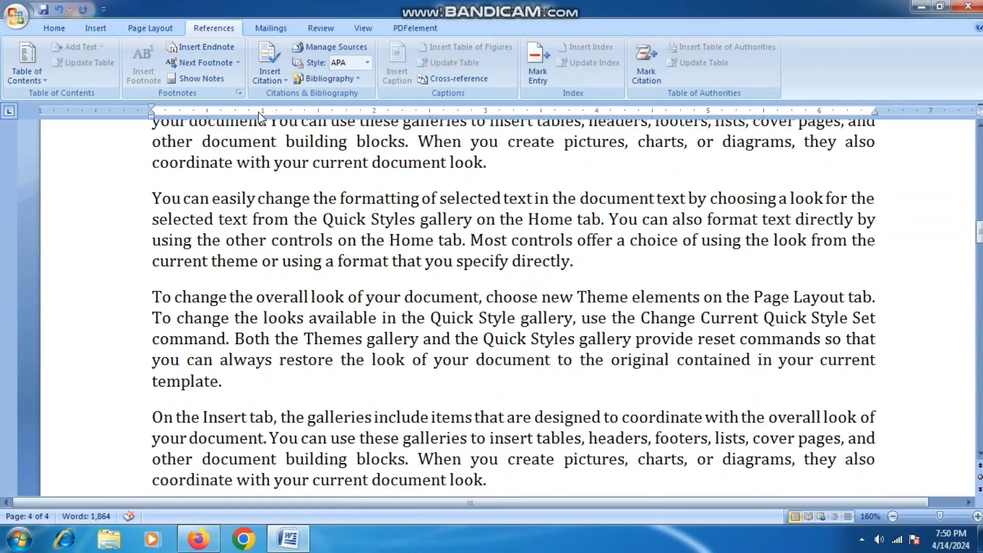
scroll(260, 102, up, 3)
scroll(261, 108, down, 17)
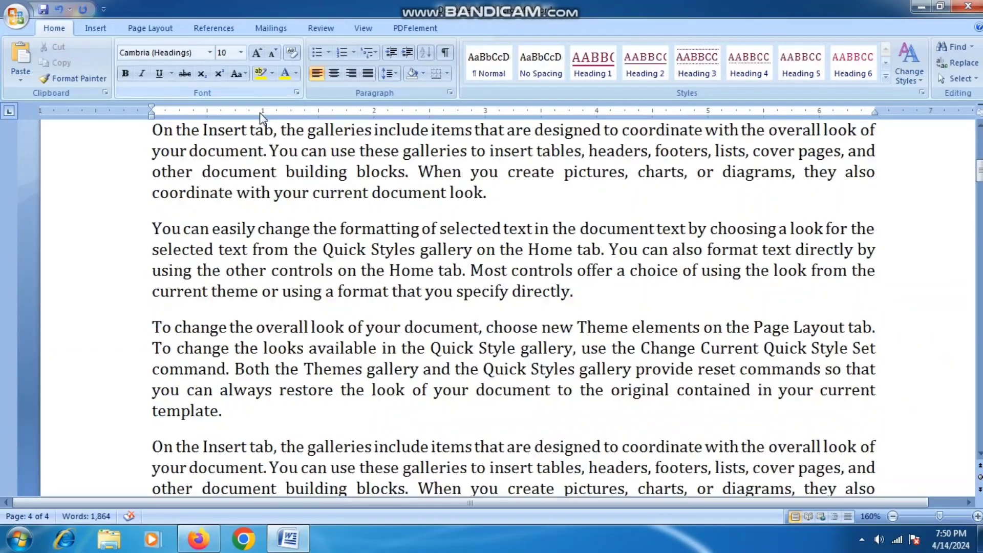
scroll(262, 114, up, 20)
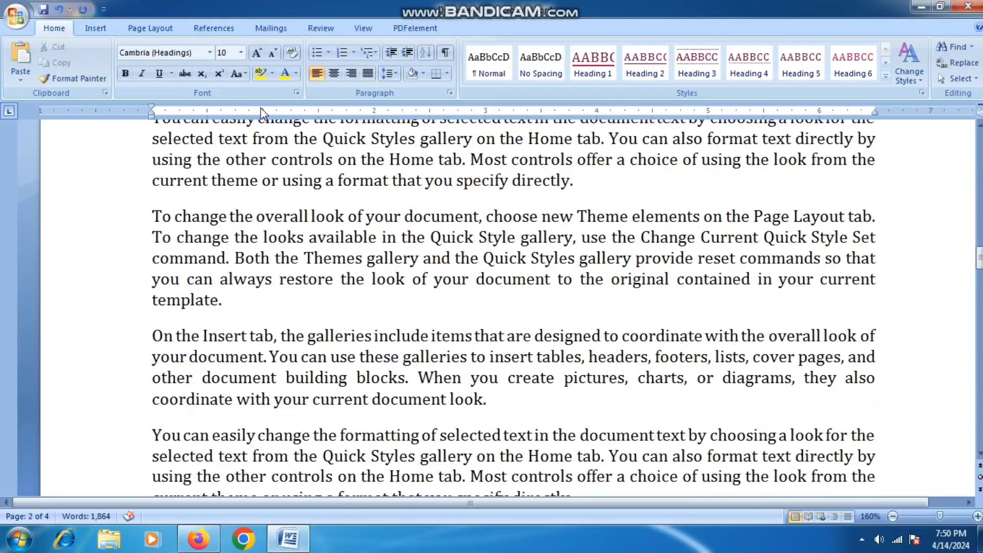
scroll(262, 115, down, 8)
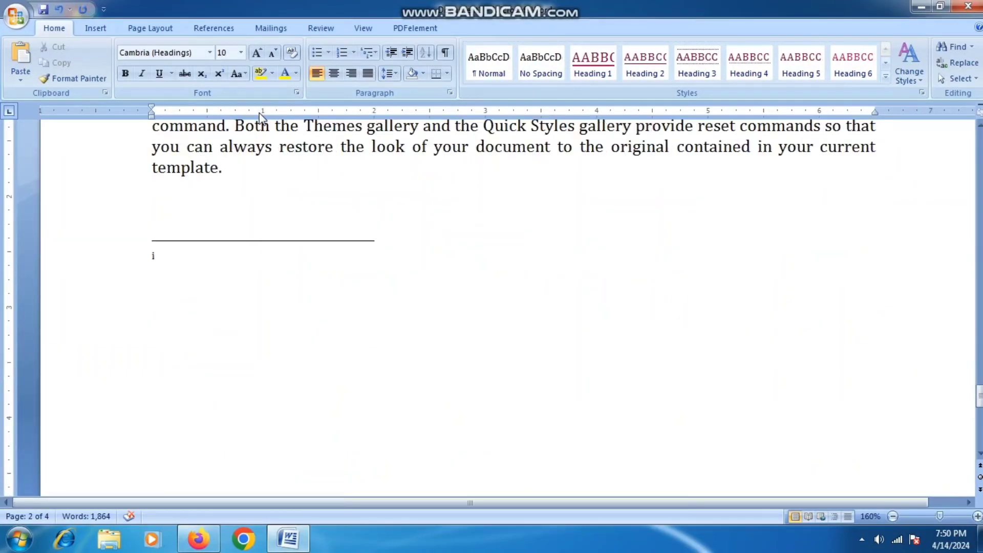
key(ctrl+alt+d)
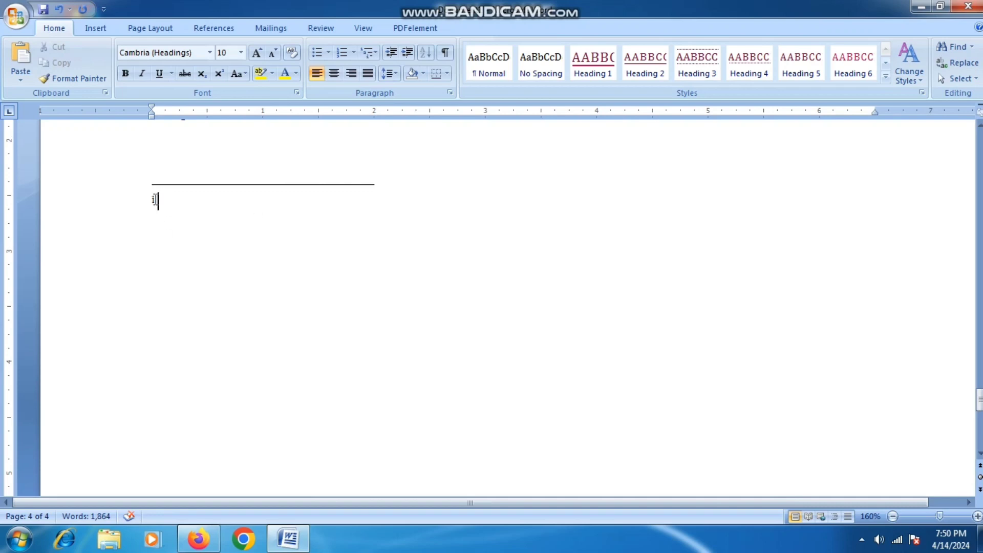
click(204, 28)
text(Fgdh gjkdfhgjkdfhgjkd fhgjkdfhkgjhdfjkgh)
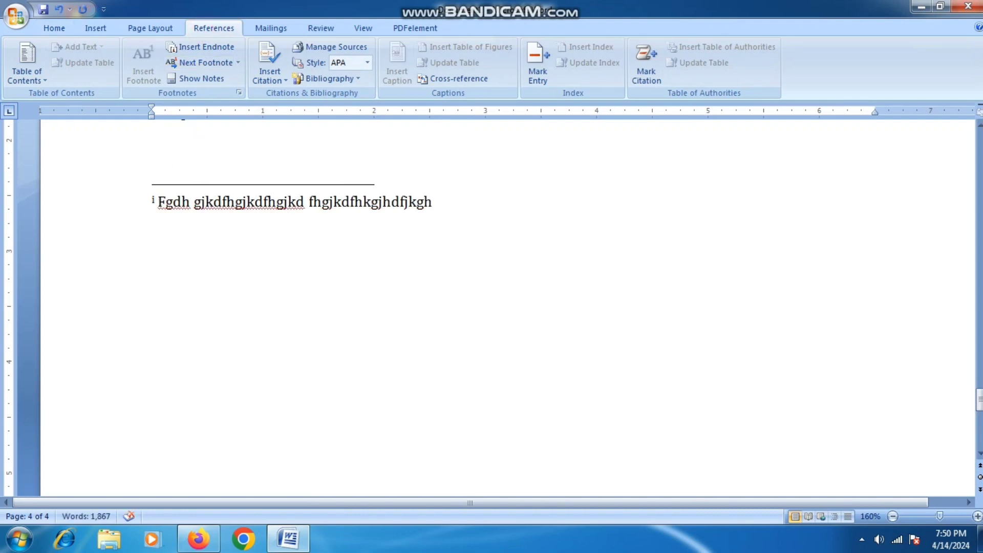
- Add endnote ii after 'document look.' with text 'Dsfndskl fksldjfkldsdslf jsdklfj'
scroll(321, 280, up, 5)
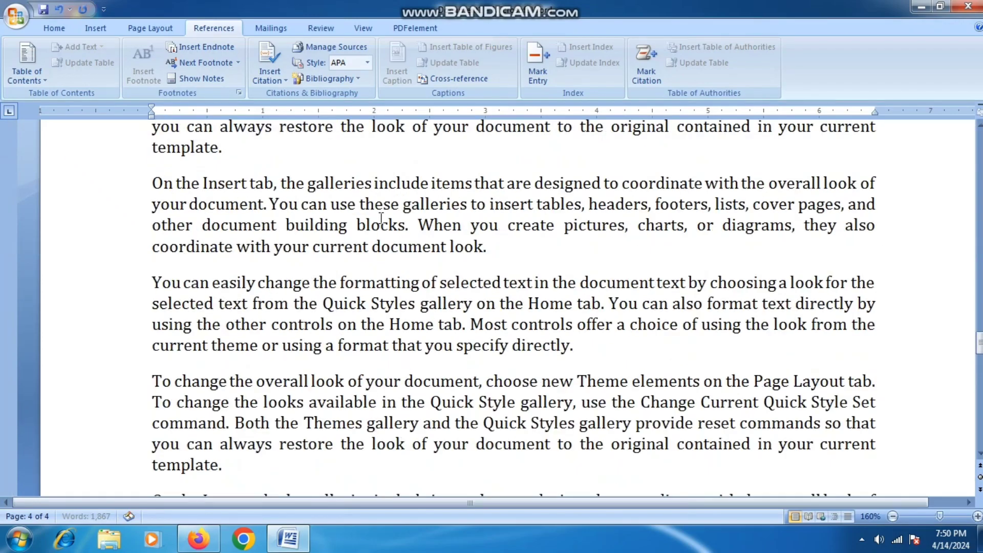
scroll(379, 218, down, 2)
scroll(379, 217, up, 15)
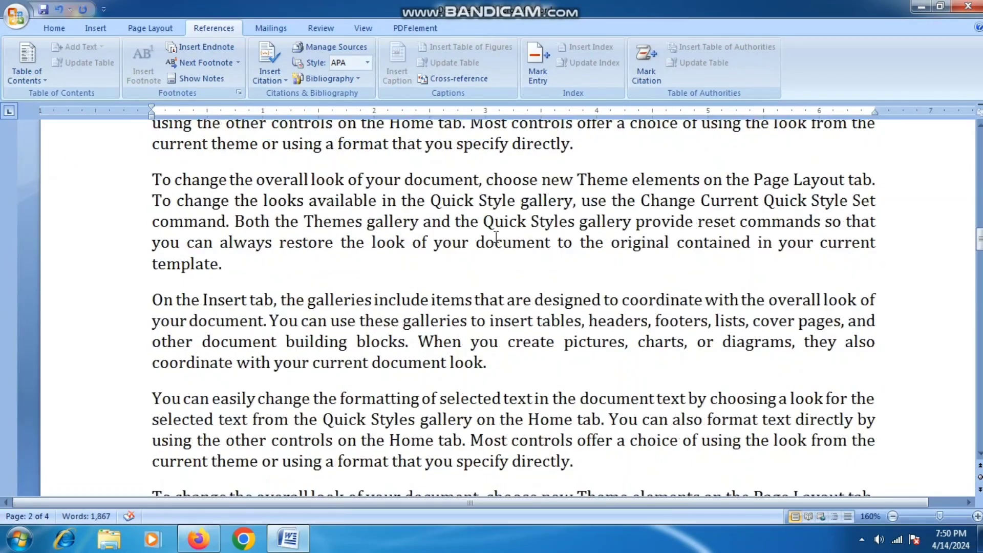
click(489, 361)
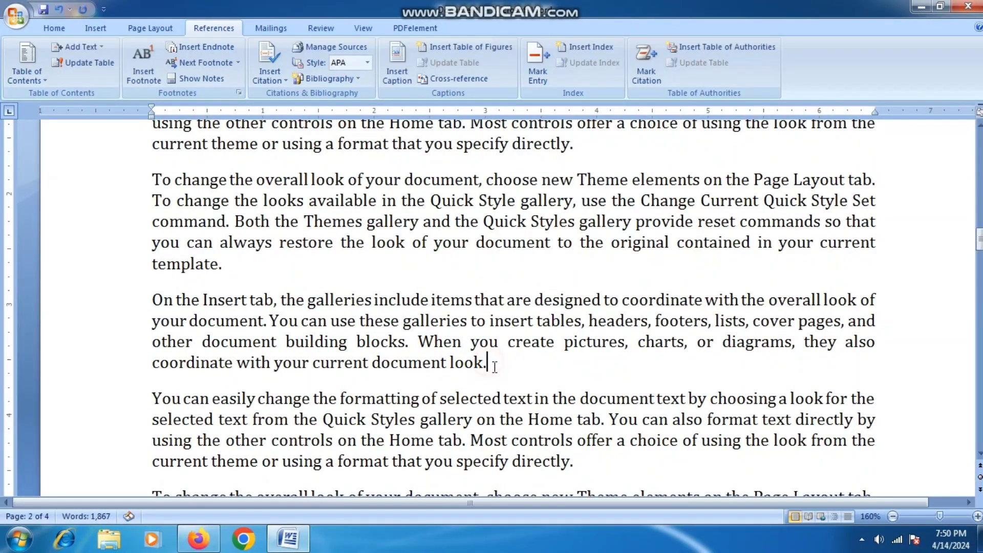
click(203, 46)
text(Dsfndskl fksldjfklds)
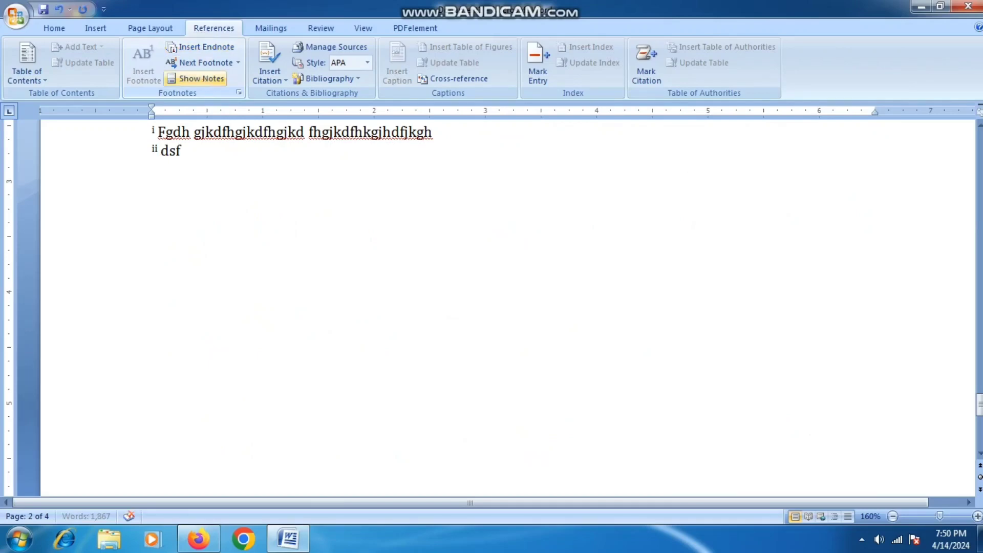
text(dslf jsdklfj)
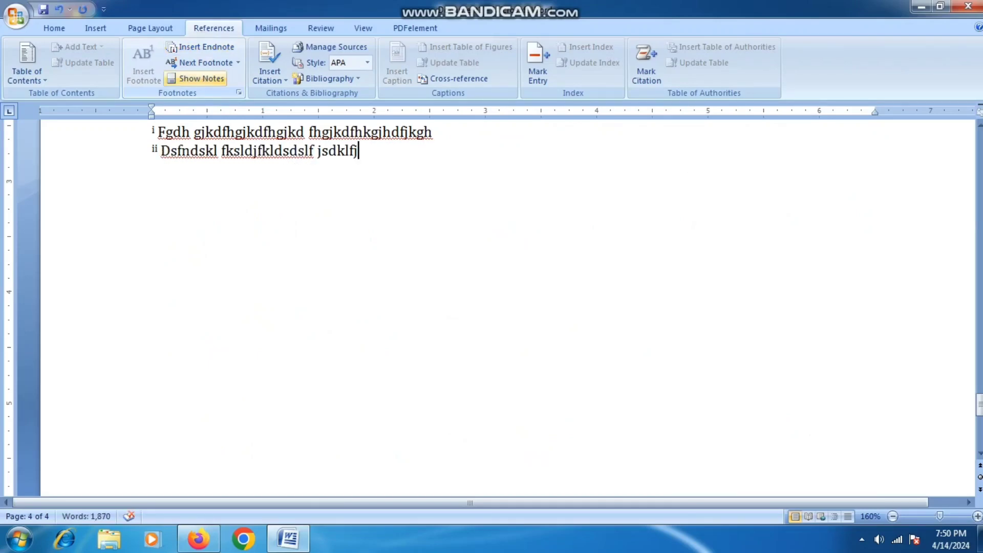
- Add endnote iii after 'directly.' with text 'Dhfkjg hdfjkghdfjk ghjkdfhgjkdfhg'
scroll(338, 222, up, 10)
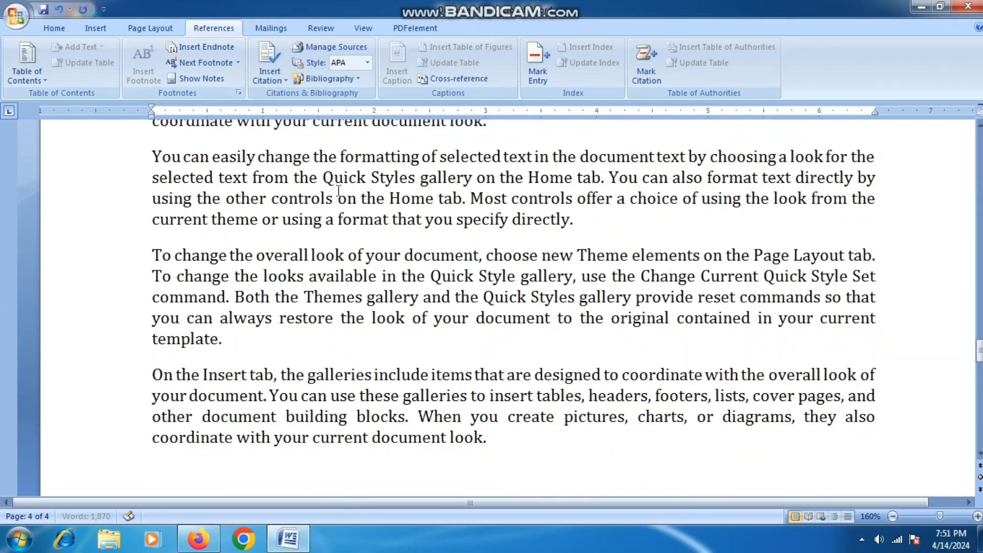
scroll(343, 196, up, 15)
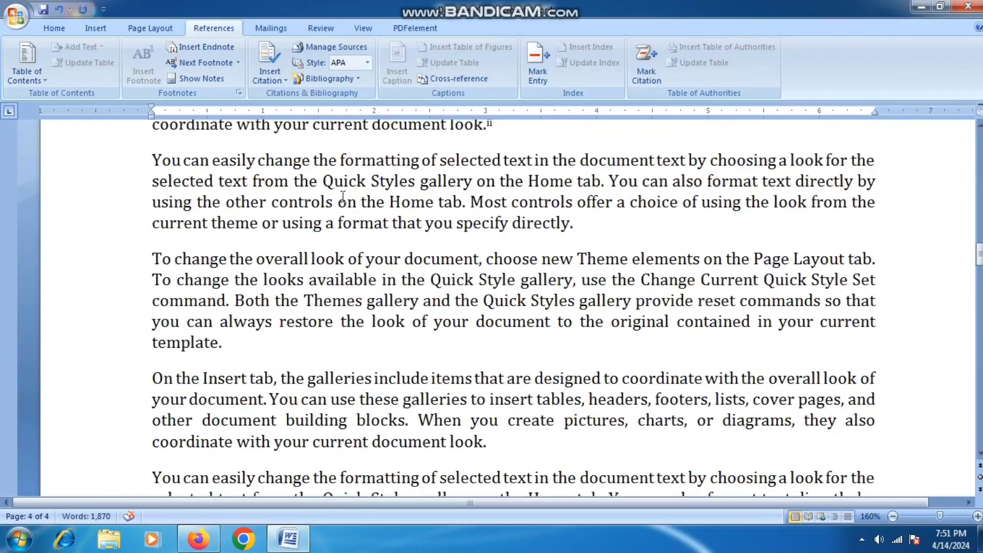
click(568, 224)
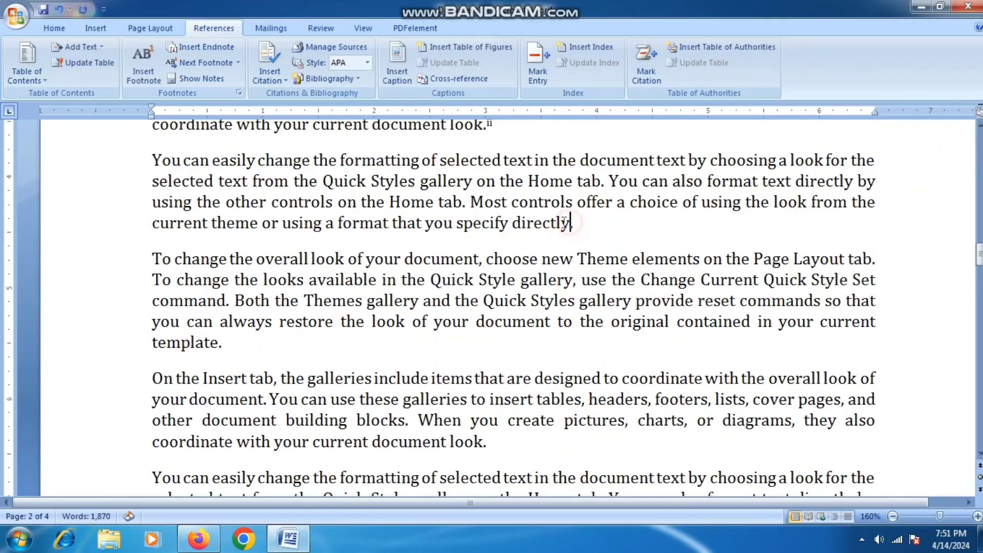
click(202, 46)
text(Dhfkjg hdfjkghdfjk ghjkdfhgjkd)
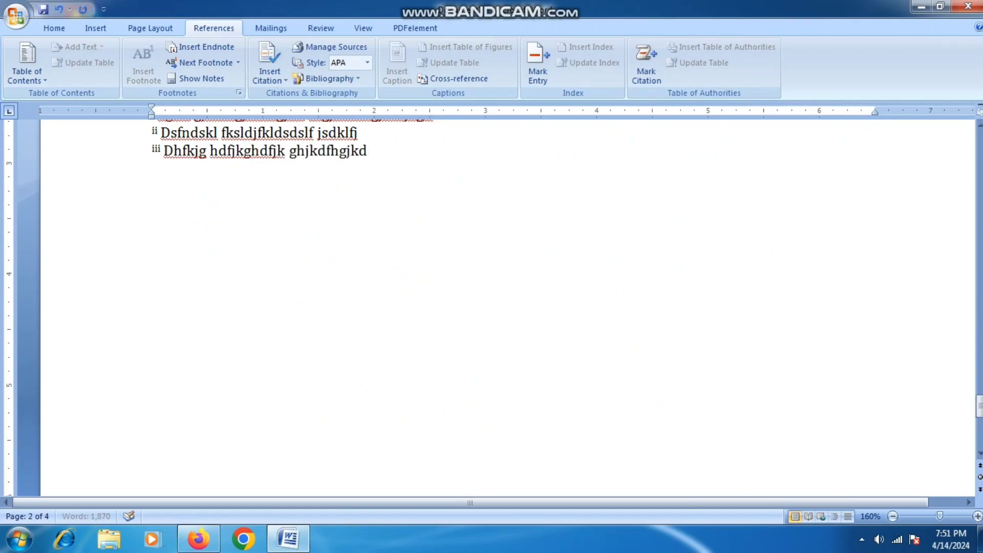
text(fhg)
- Scroll to the endnote list and place the cursor inside endnote i
scroll(420, 232, up, 15)
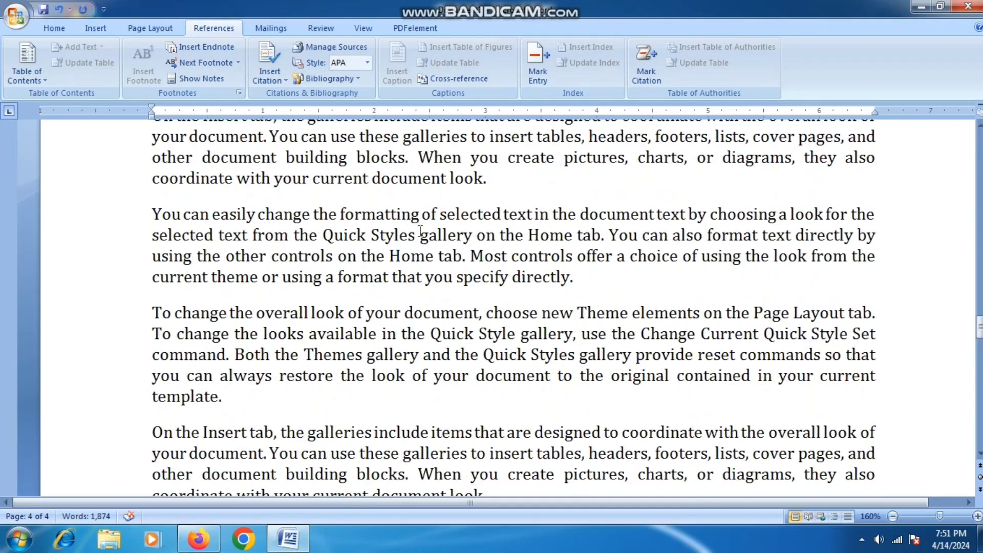
scroll(420, 232, up, 3)
scroll(420, 232, down, 4)
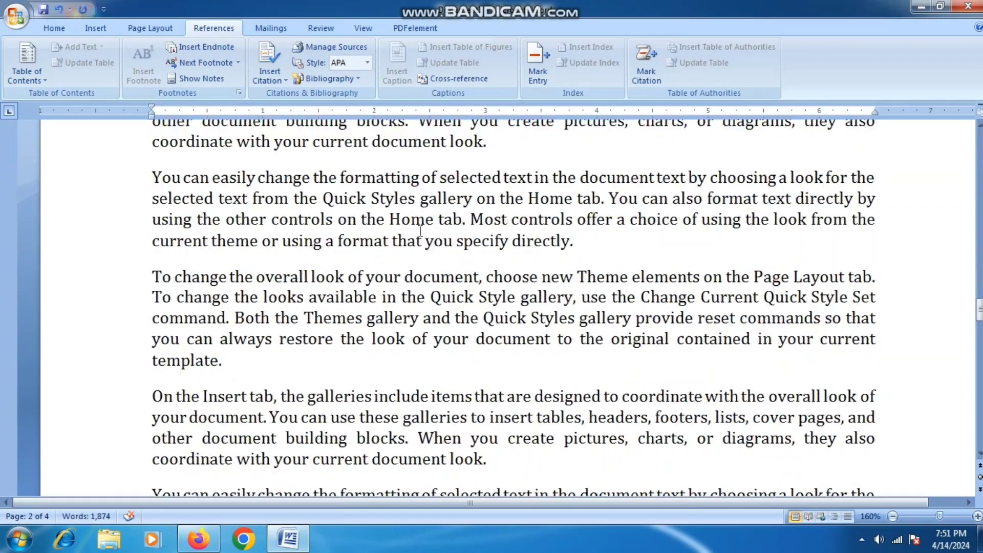
scroll(420, 232, up, 1)
scroll(419, 239, down, 2)
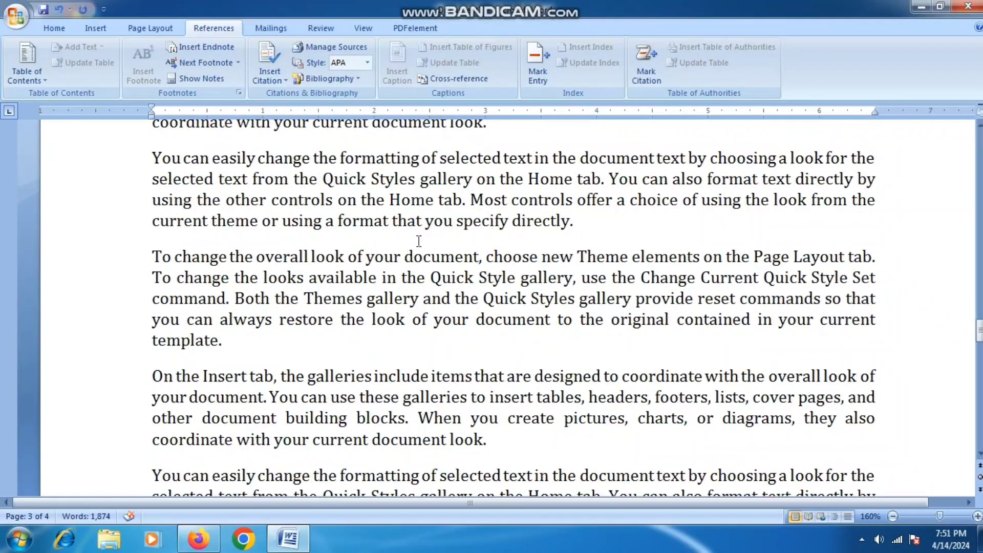
scroll(419, 241, down, 5)
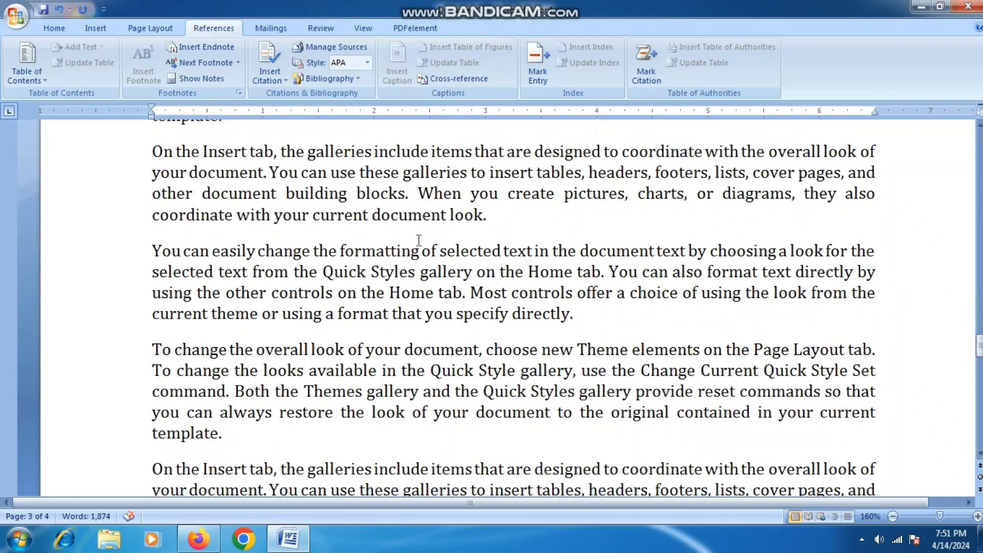
scroll(419, 241, down, 12)
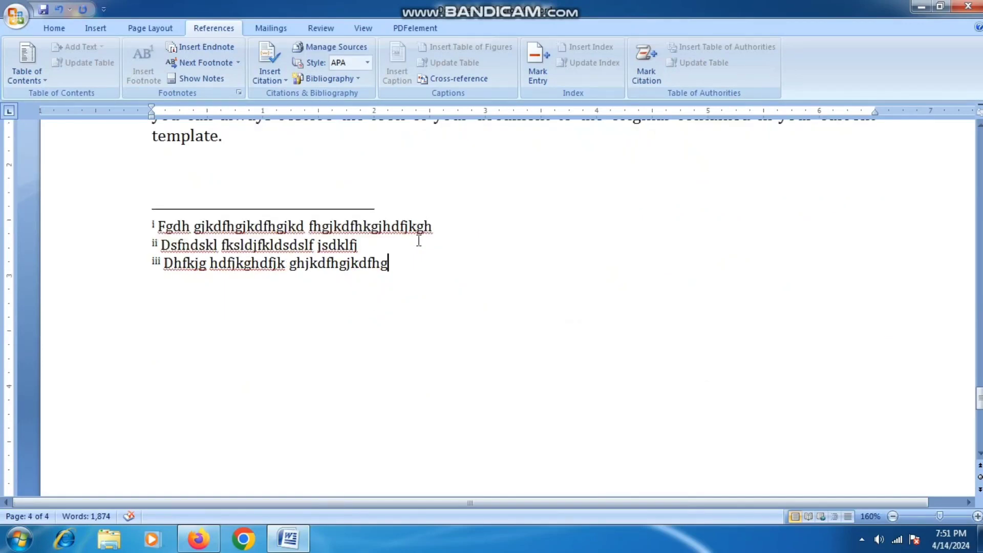
click(215, 228)
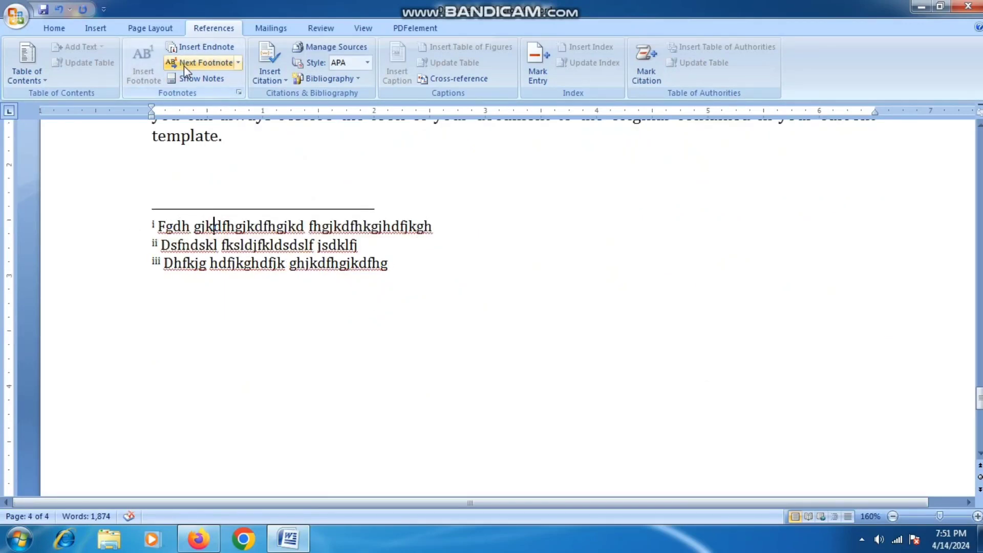
- Jump to the next note reference and place the cursor after 'template.'
click(202, 67)
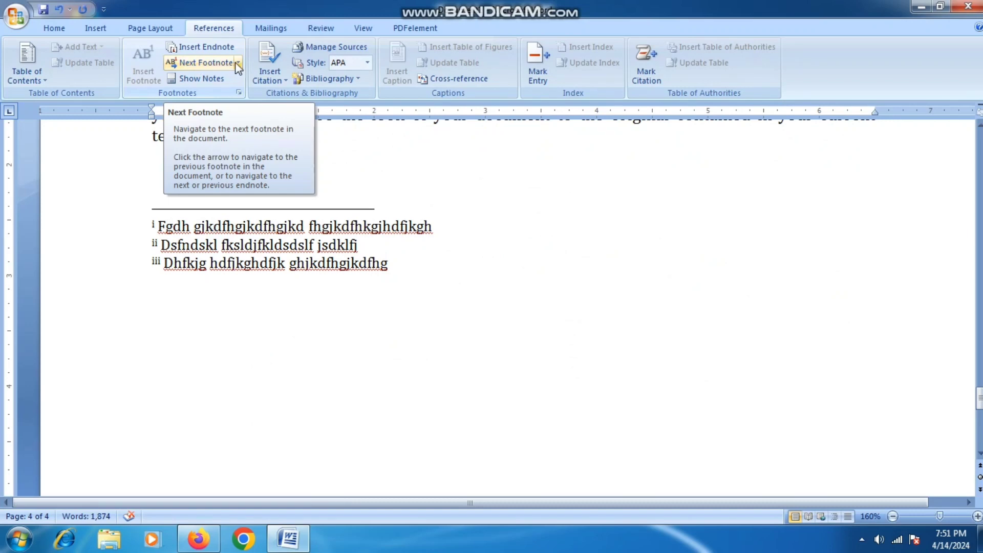
click(385, 166)
click(264, 146)
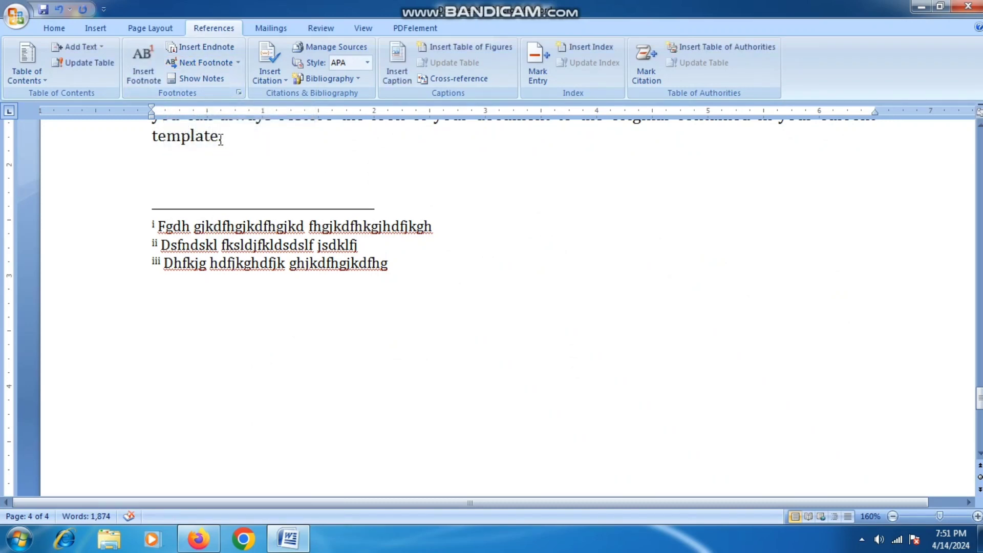
scroll(408, 313, up, 10)
scroll(504, 350, up, 10)
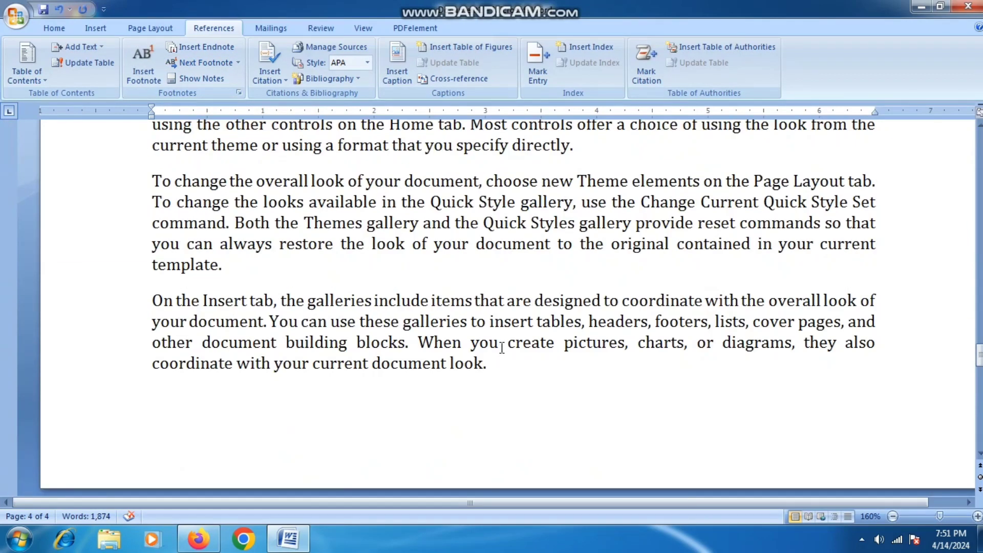
scroll(524, 330, down, 6)
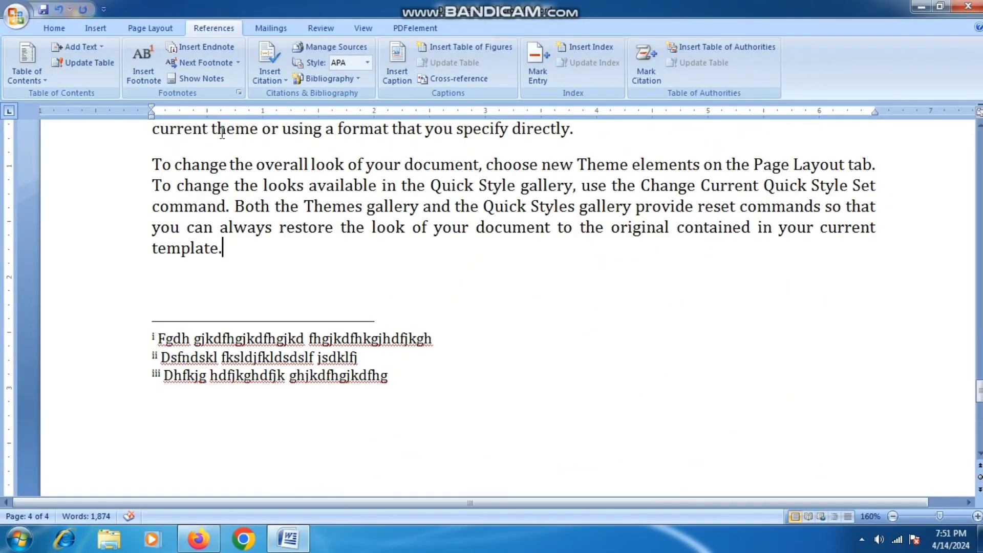
- Step back through endnote references iii, ii and the first using Previous Endnote
click(237, 63)
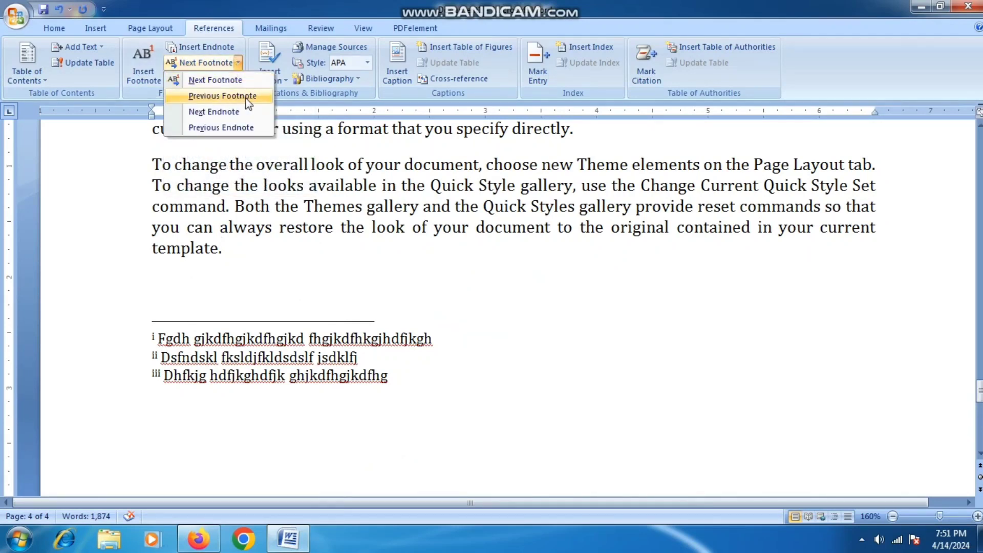
click(223, 129)
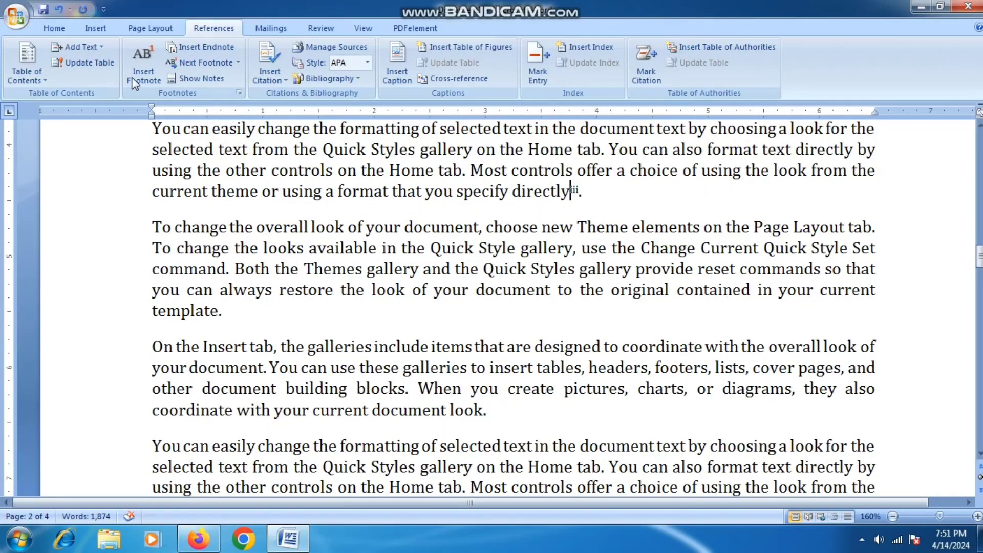
click(238, 62)
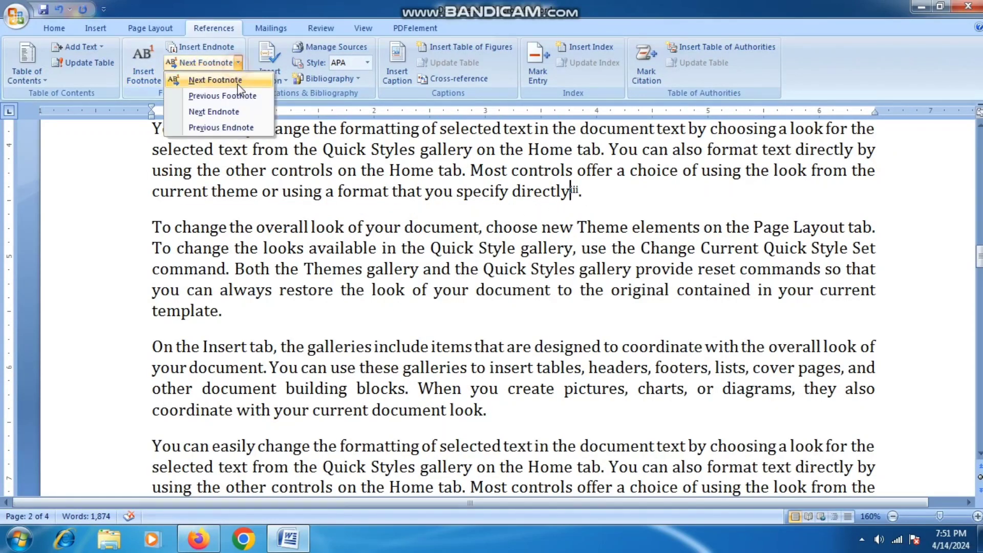
click(220, 127)
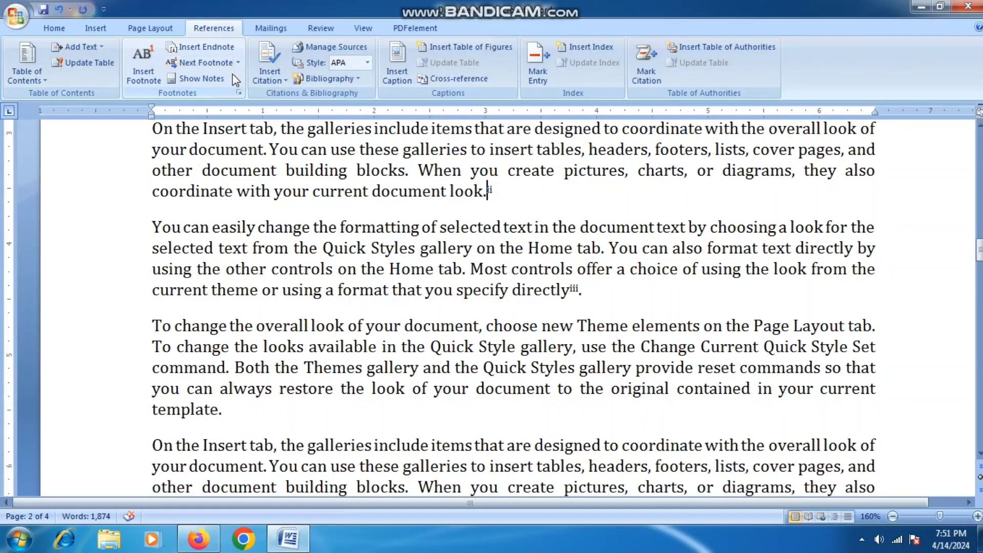
click(238, 62)
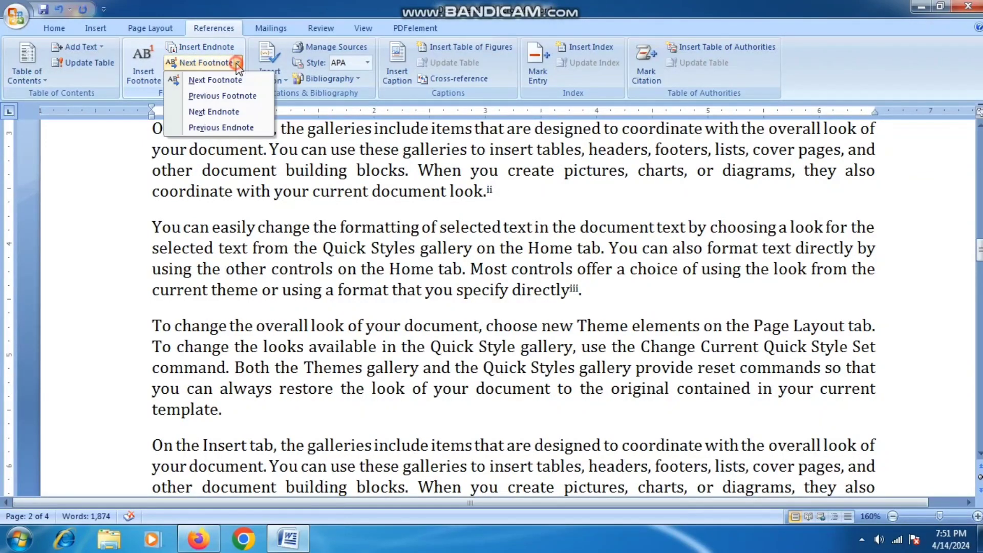
click(221, 127)
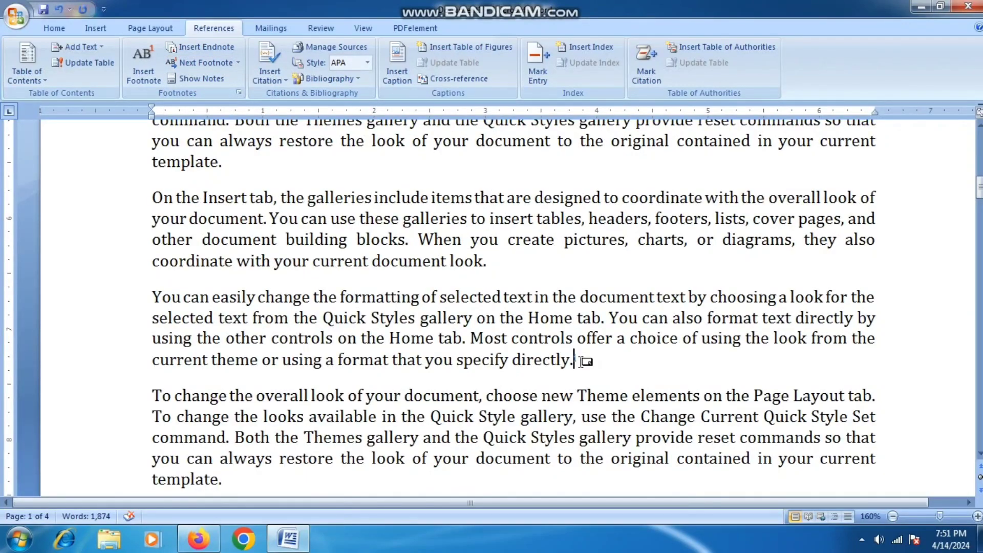
drag(581, 362, 574, 361)
mouse_move(581, 364)
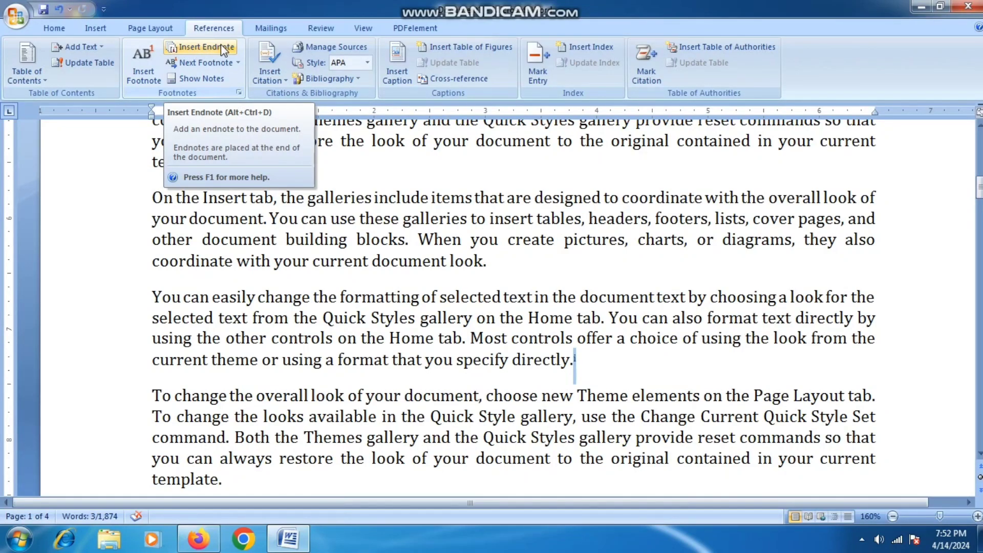
- Cycle through footnotes with Next and Previous Footnote, back to footnote 1 after 'pictures'
click(232, 63)
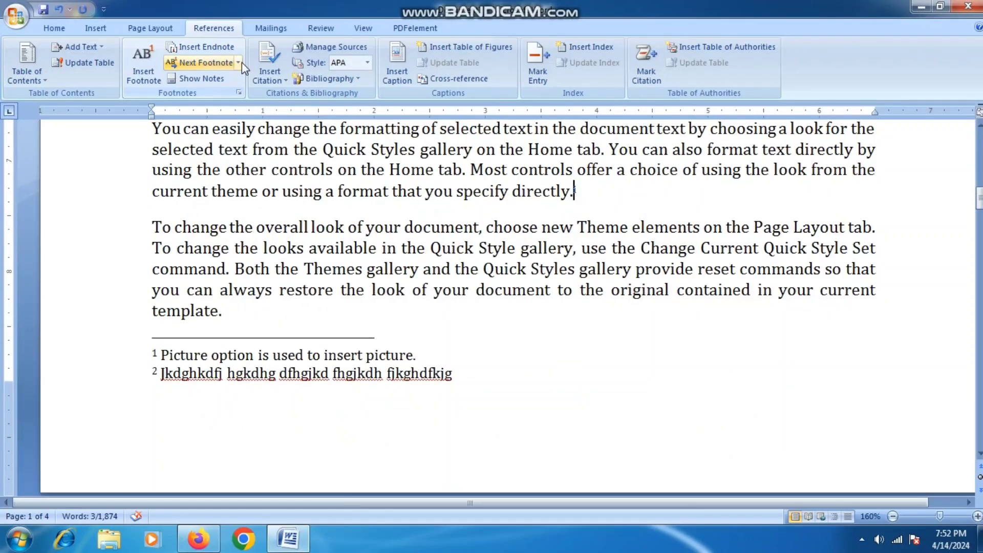
click(239, 63)
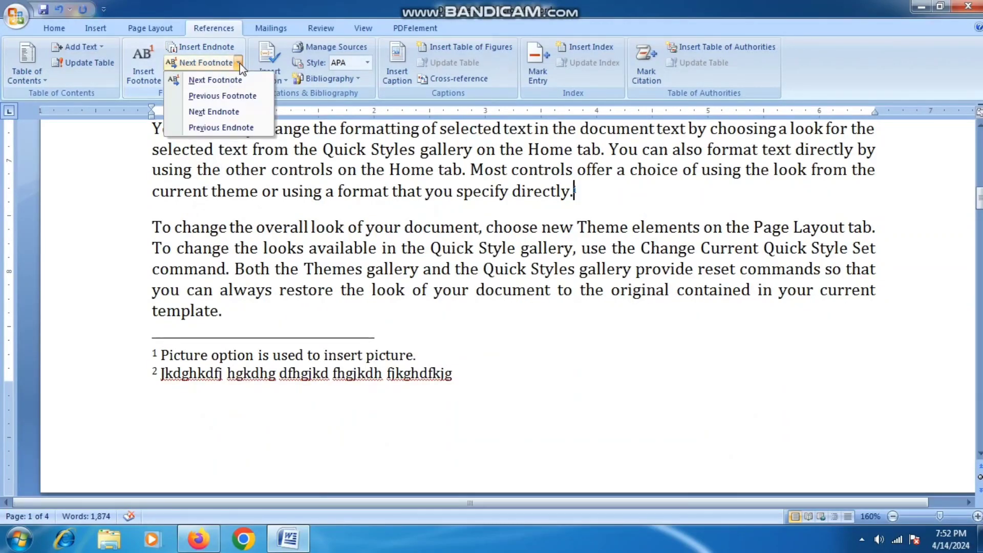
click(215, 79)
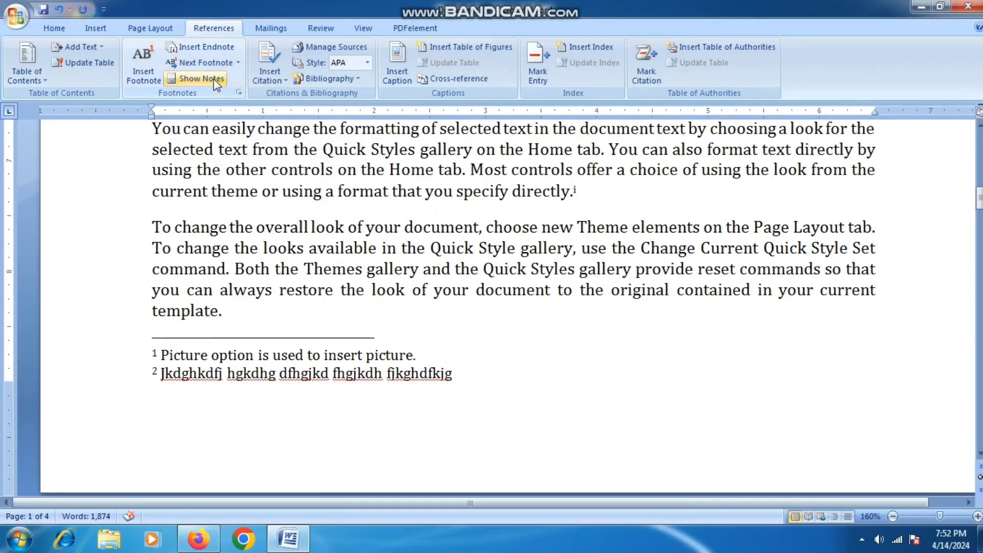
click(238, 62)
click(222, 95)
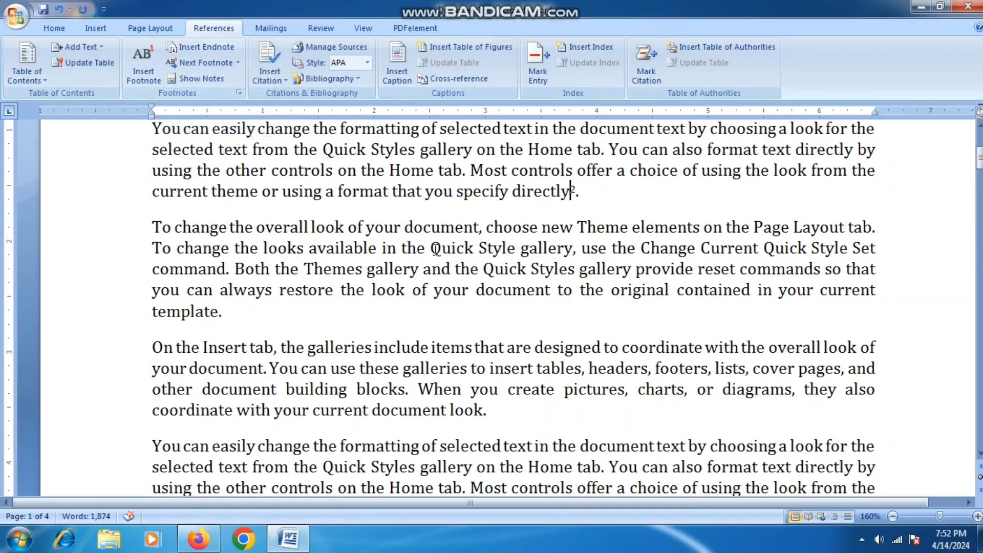
click(239, 62)
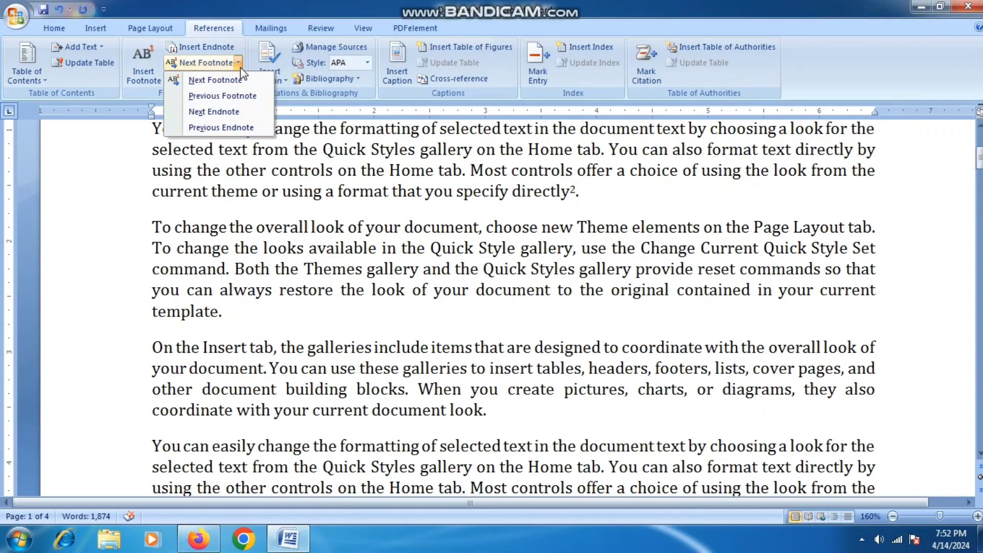
click(238, 97)
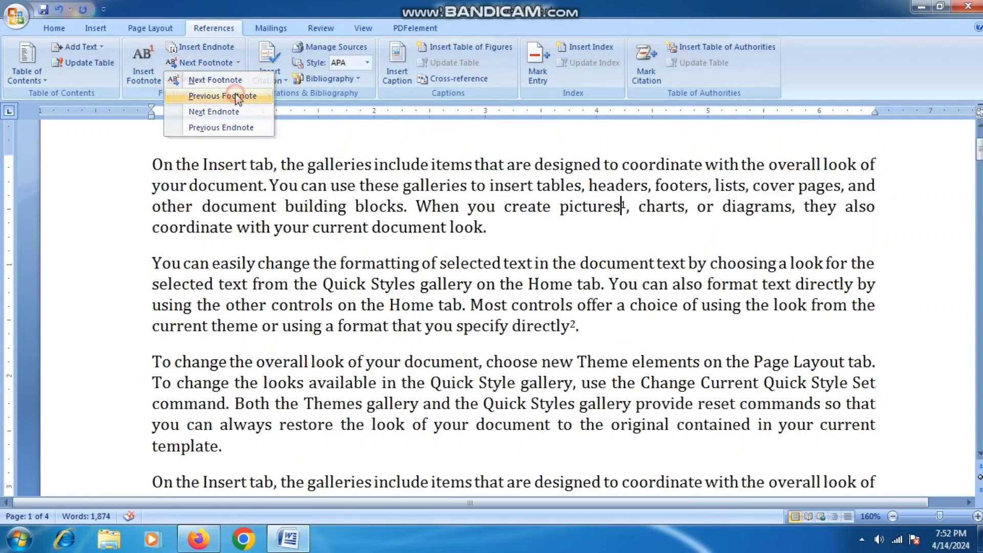
click(238, 62)
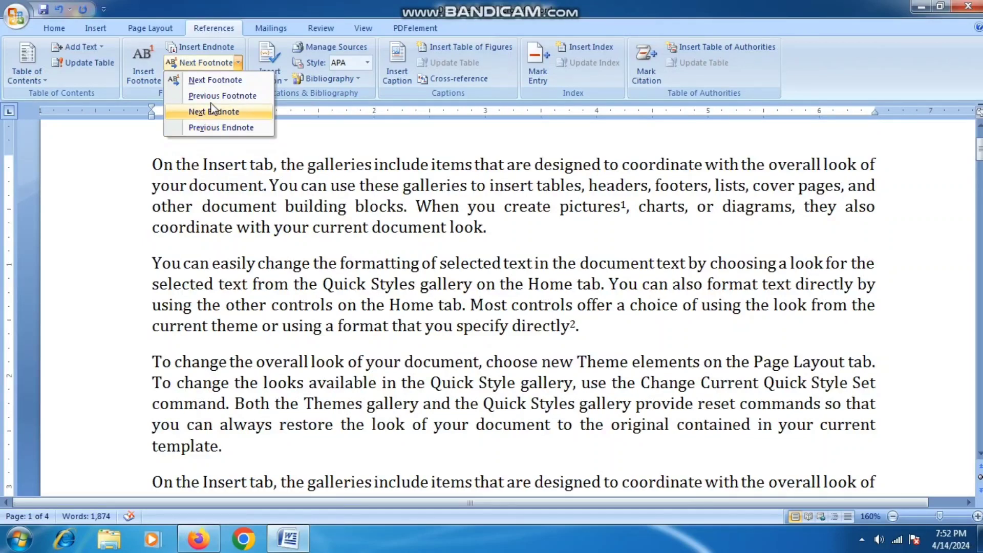
click(215, 122)
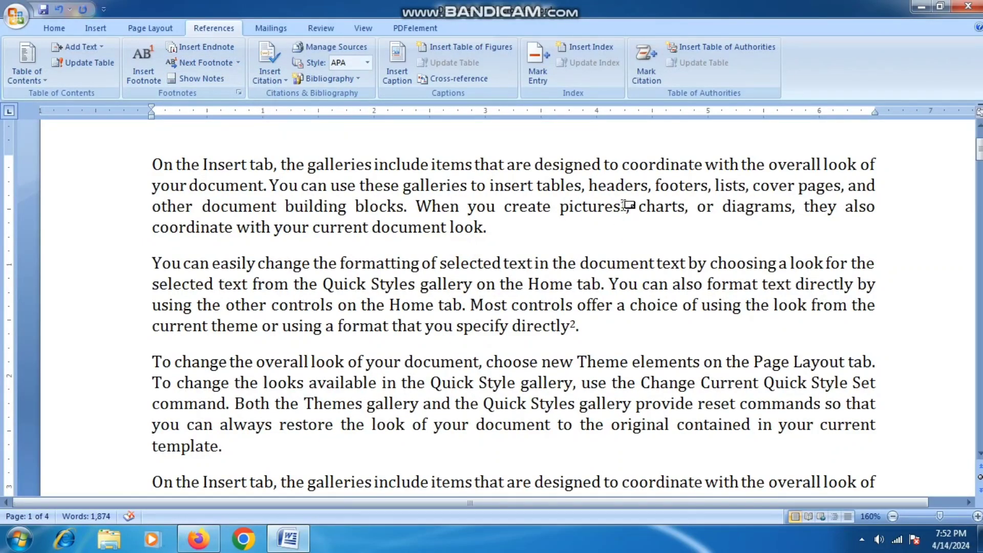
- Double-click footnote marks 1 and 2 to view their texts, then return to footnote 2's reference
double_click(623, 207)
scroll(625, 204, up, 5)
scroll(626, 203, up, 4)
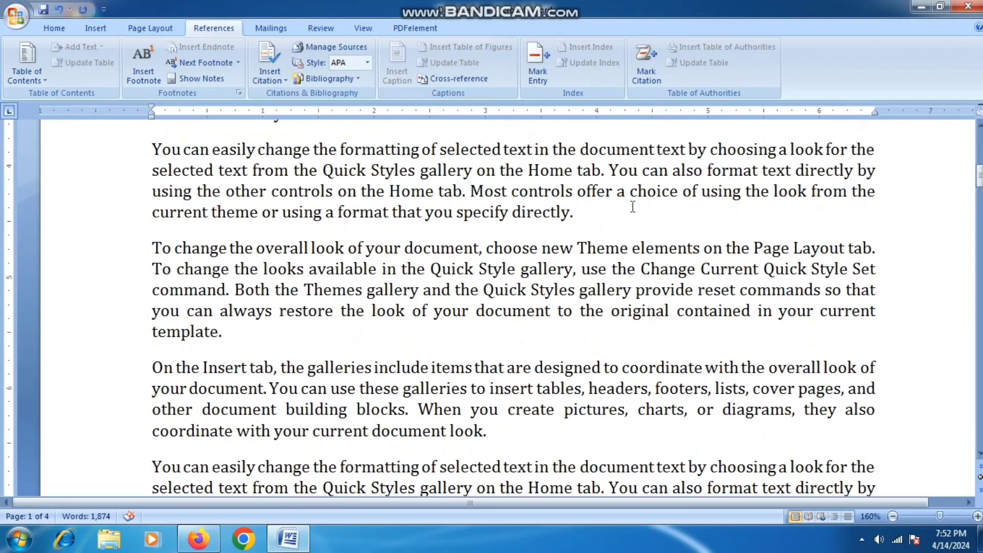
scroll(630, 224, up, 4)
scroll(630, 224, up, 3)
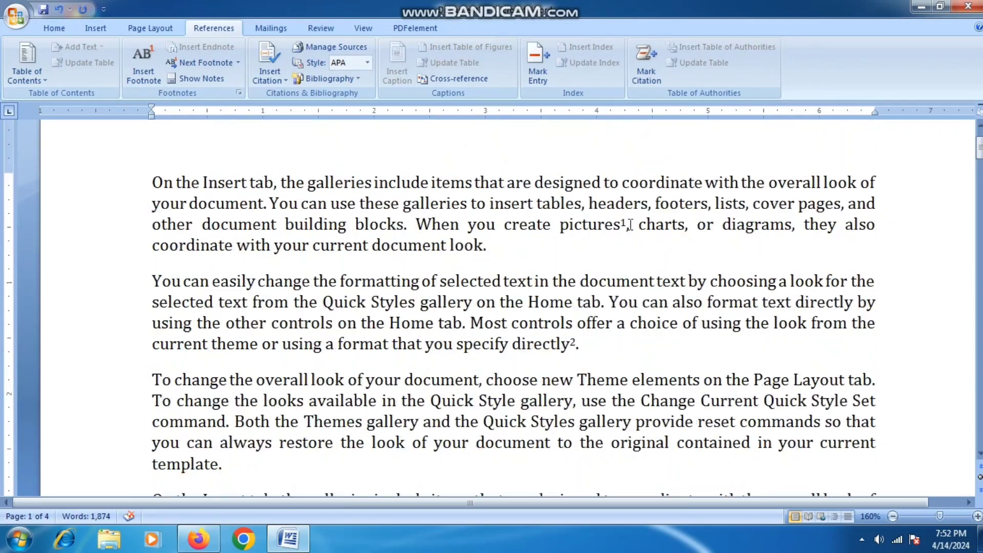
double_click(573, 342)
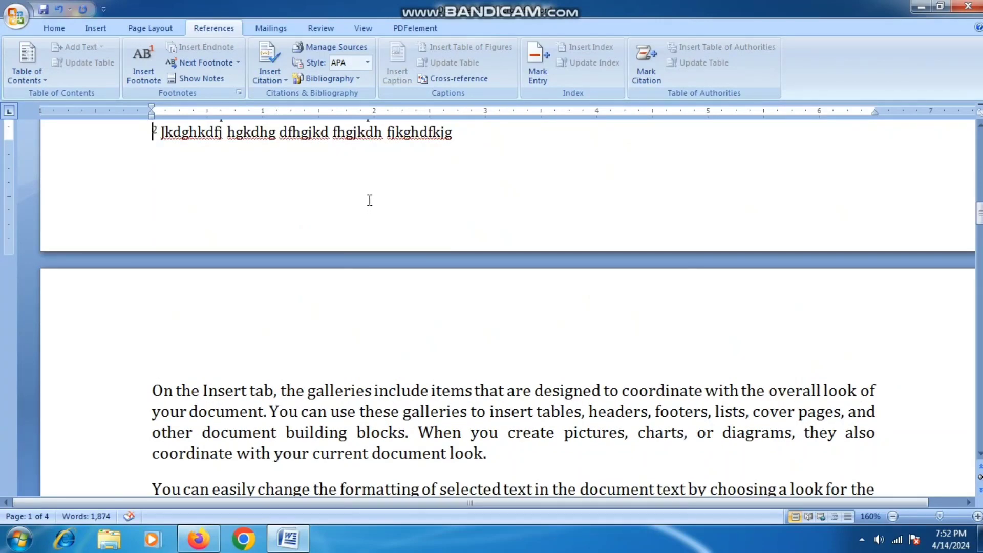
click(205, 79)
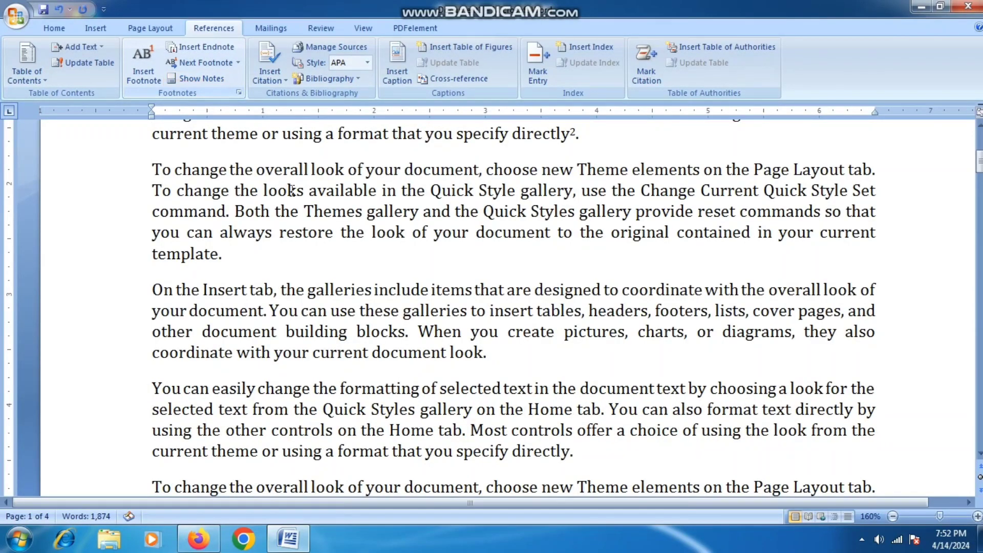
- Show Notes and view the endnote area at the document end
click(201, 80)
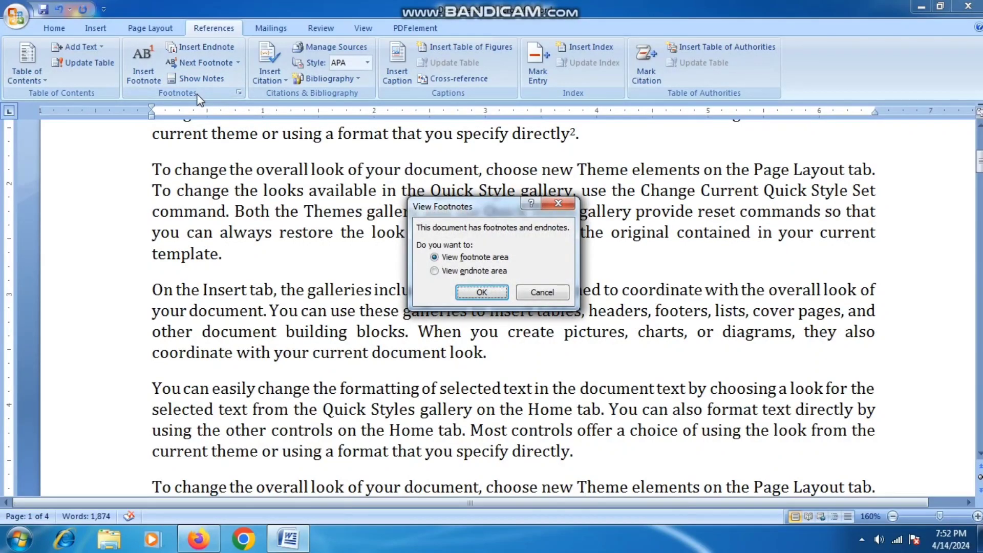
click(462, 272)
click(480, 299)
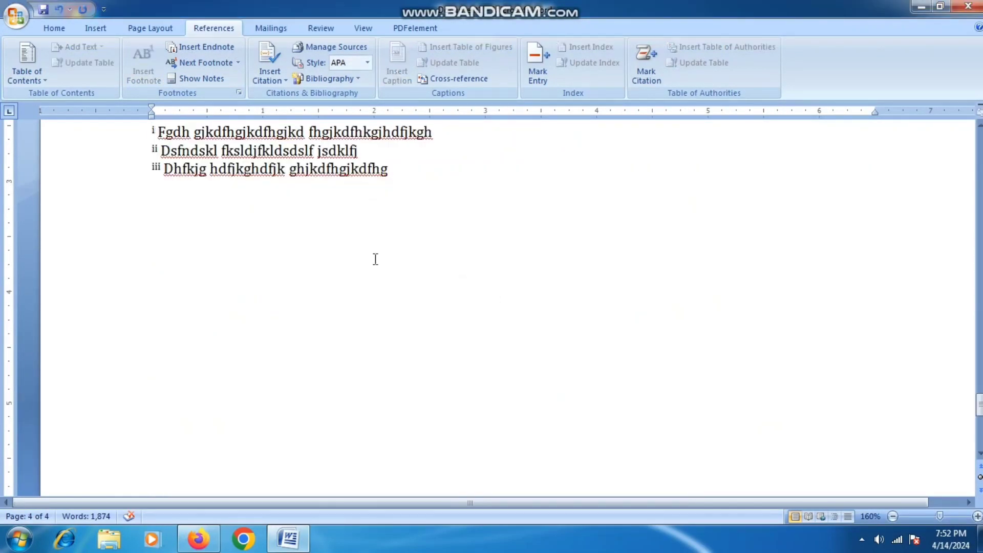
- Switch to the footnote area, then return to the footnoted paragraphs at the top of page 1
click(205, 63)
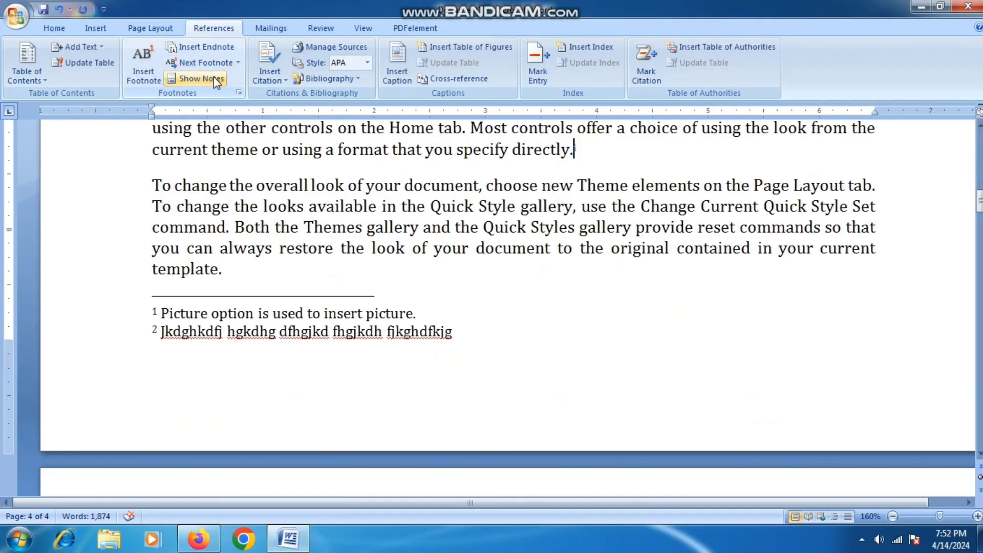
click(214, 77)
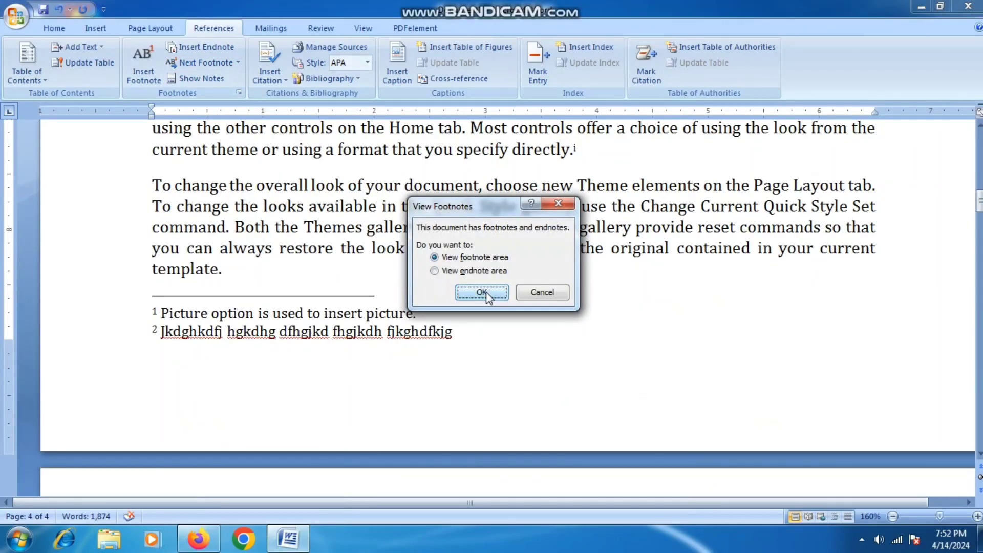
click(485, 294)
click(201, 79)
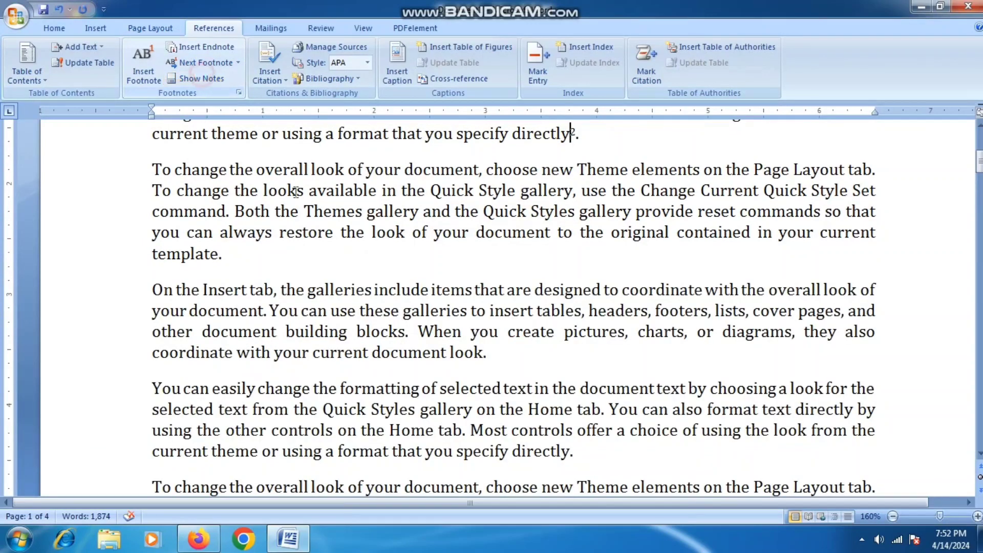
scroll(508, 243, up, 5)
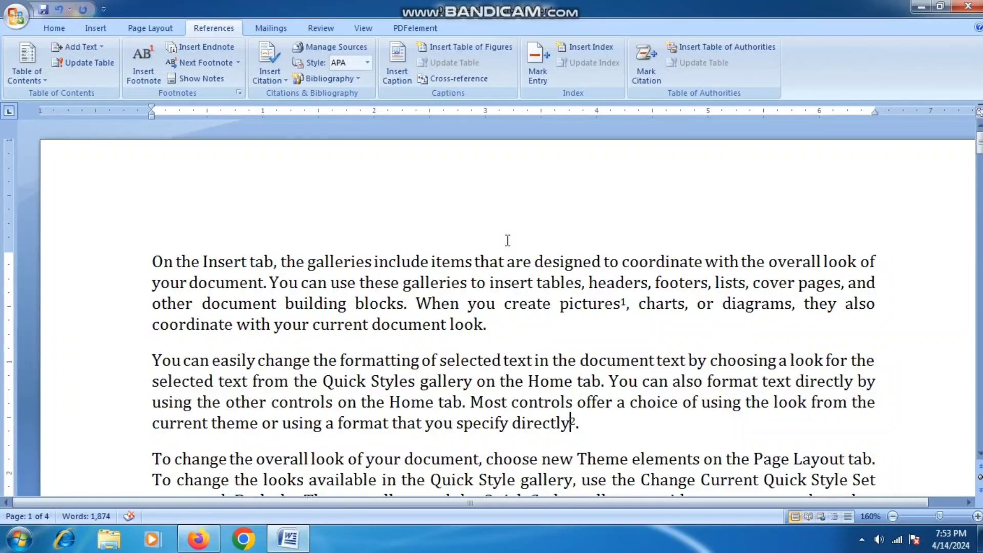
click(419, 307)
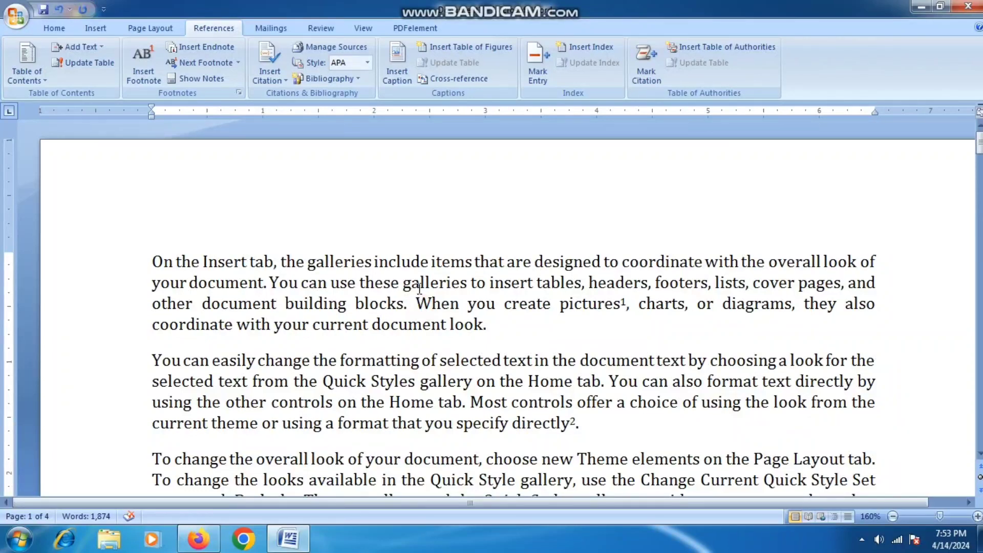